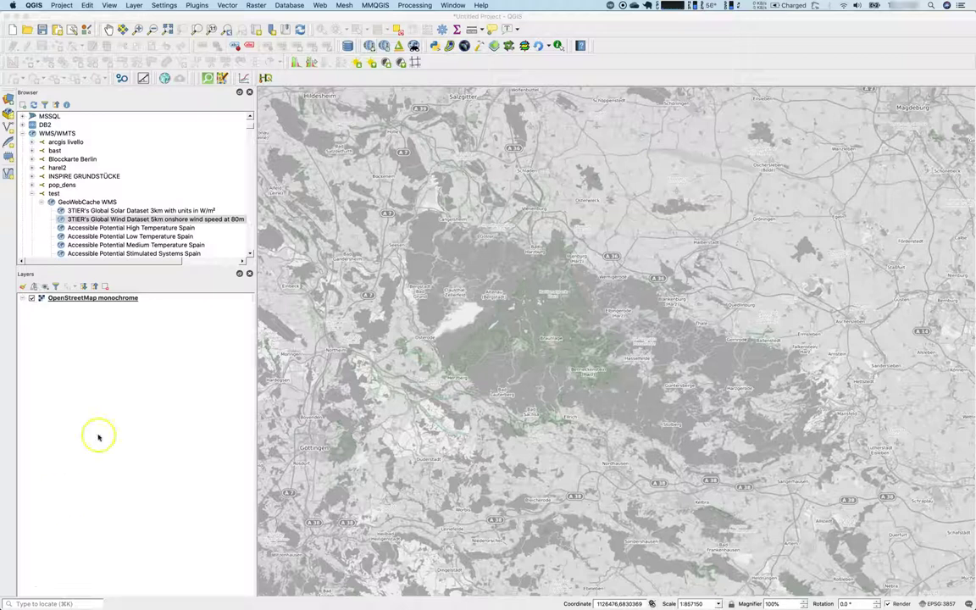
Confirm QuickOSM 1.14.2 is listed under Installed plugins after searching 'quickos', then close the manager.
click(197, 6)
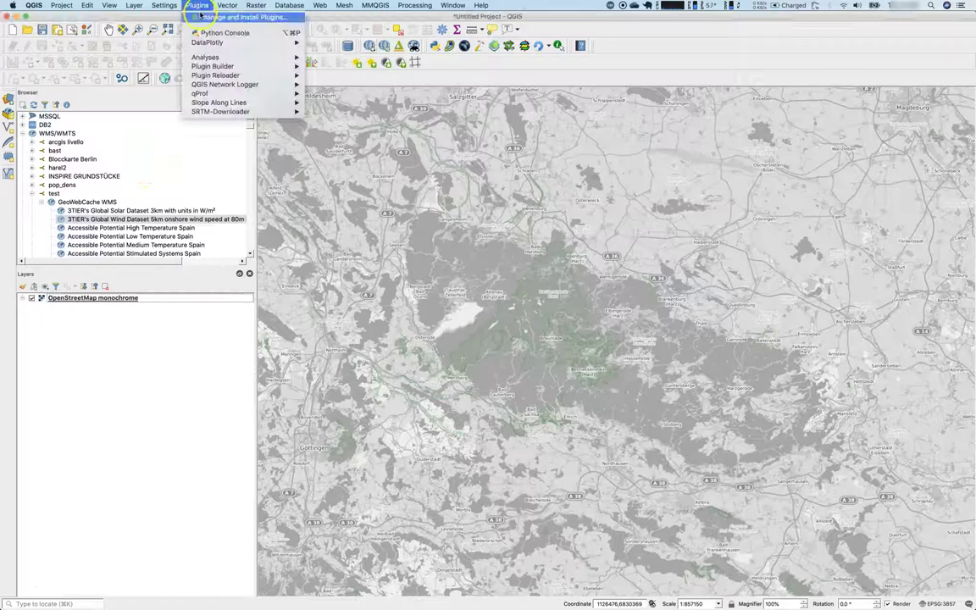
click(203, 17)
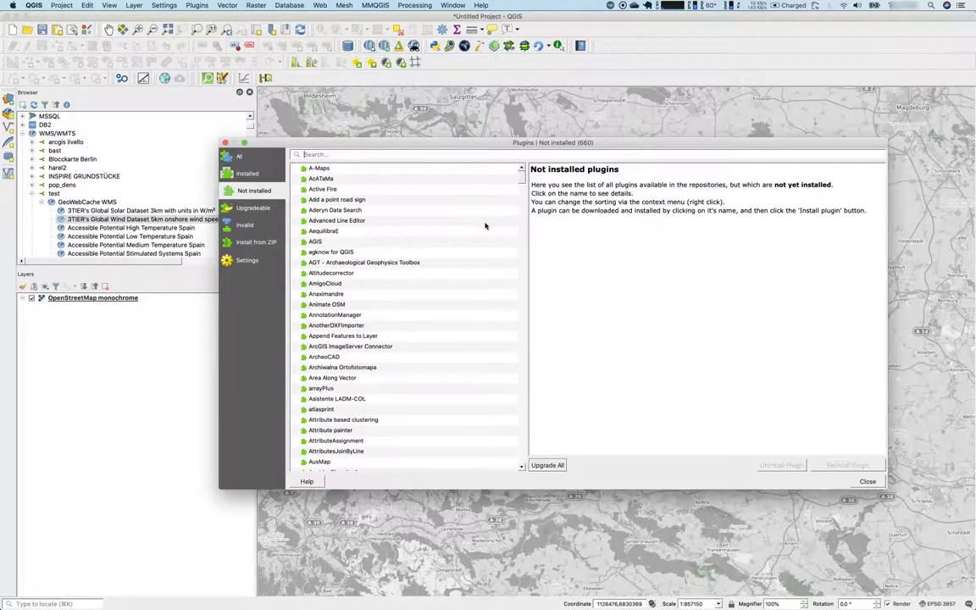
text(quickos)
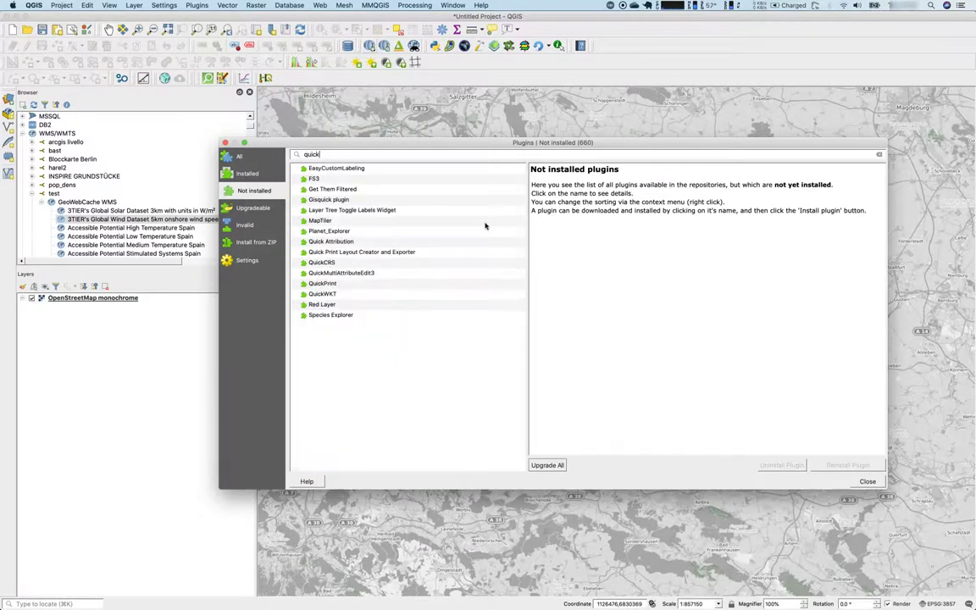
click(247, 173)
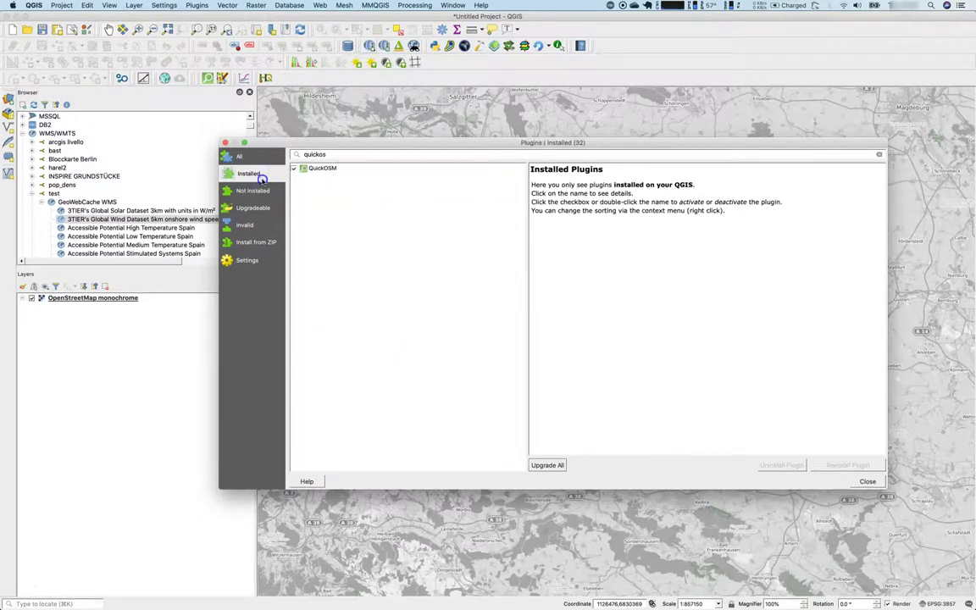
click(326, 170)
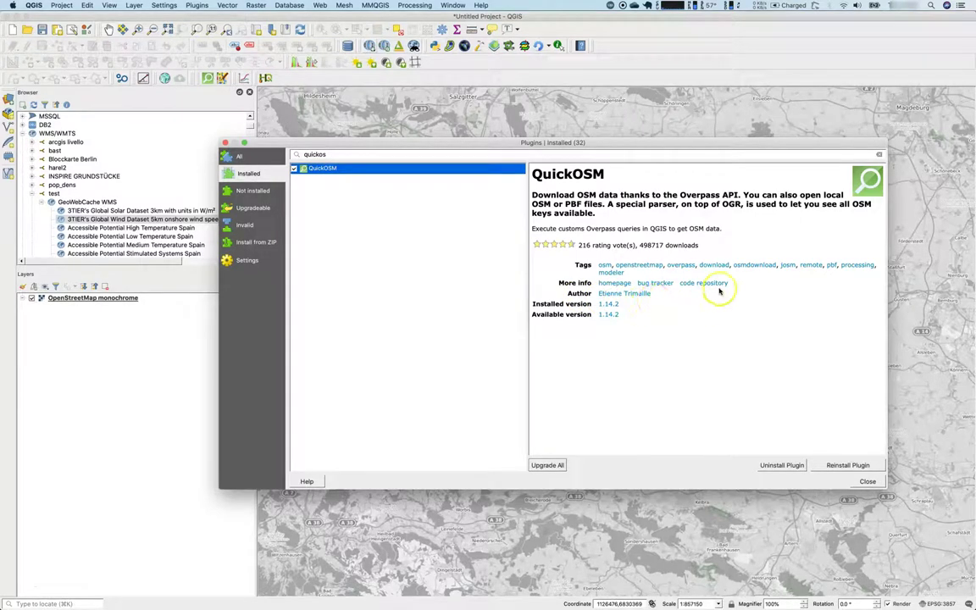
click(866, 481)
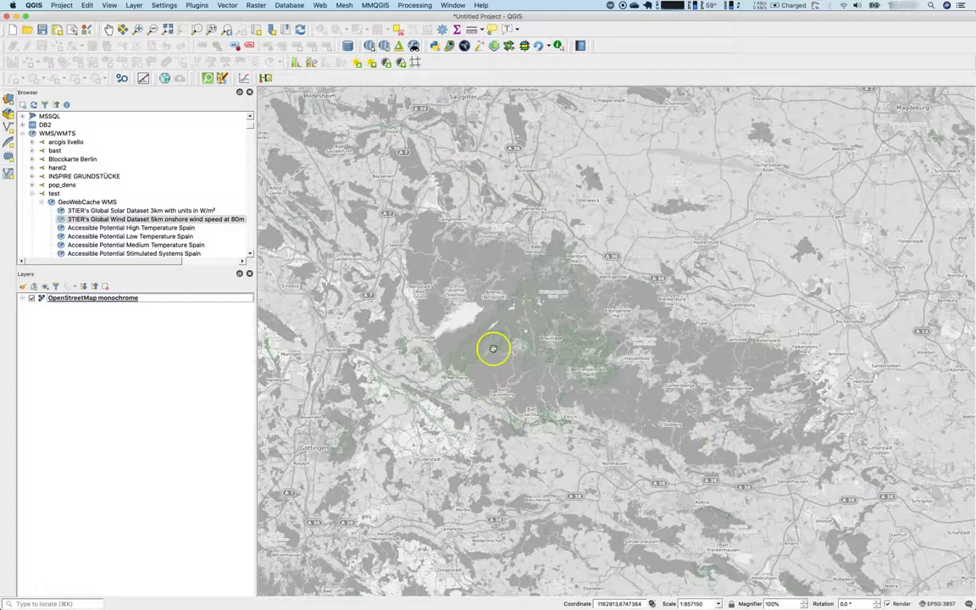
Pan the map so the dark wooded Harz upland sits in the centre.
drag(582, 347, 551, 365)
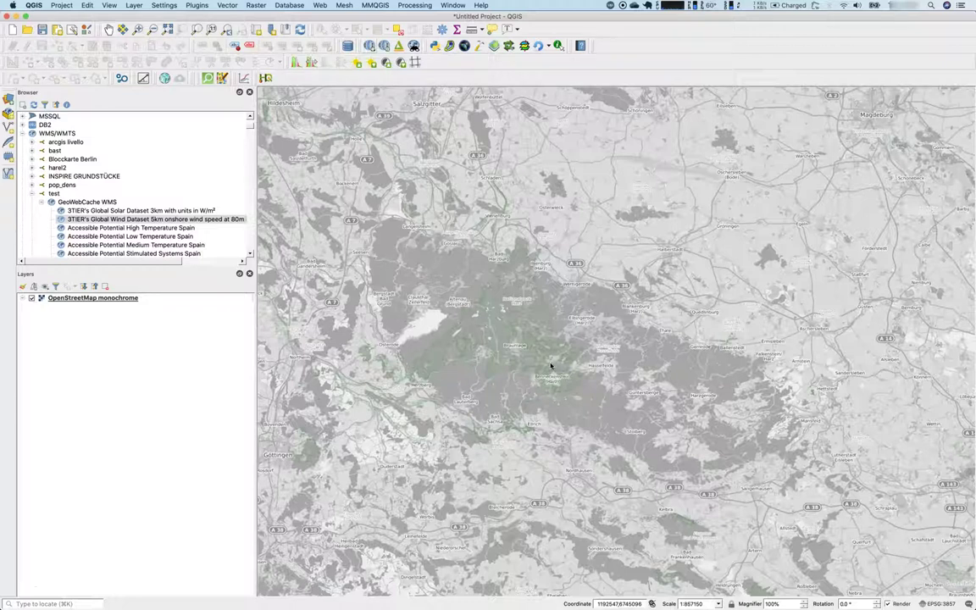
Start a QuickOSM quick query with key amenity and value atm.
click(208, 78)
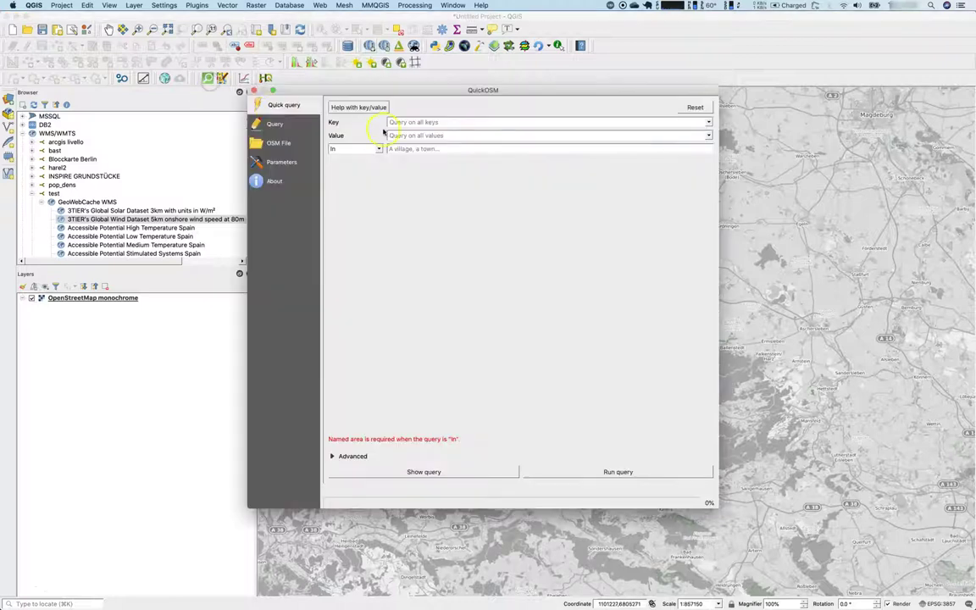
click(708, 123)
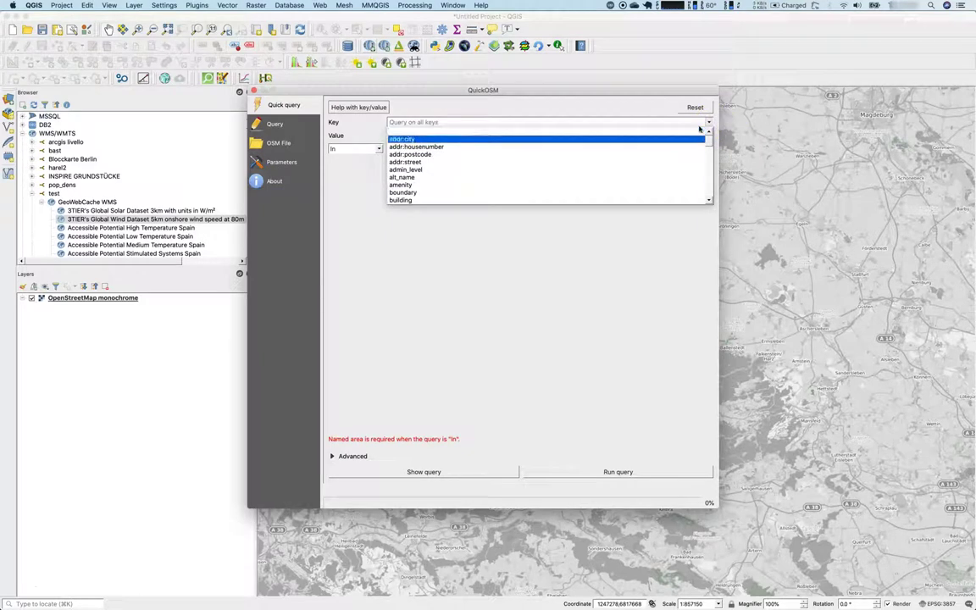
key(Down)
key(Down)
key(Down)
key(Down)
key(Down)
key(Down)
key(Down)
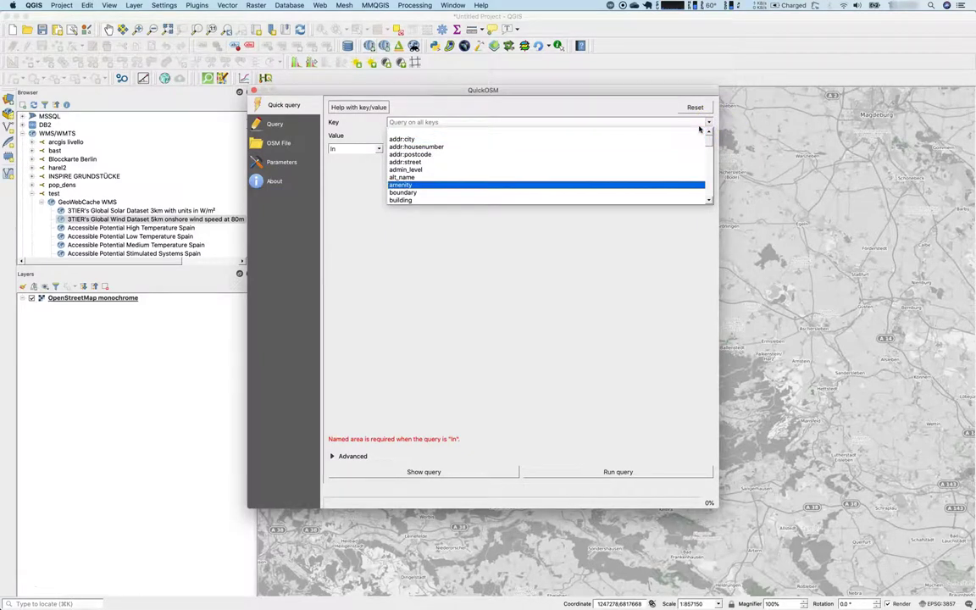
click(647, 184)
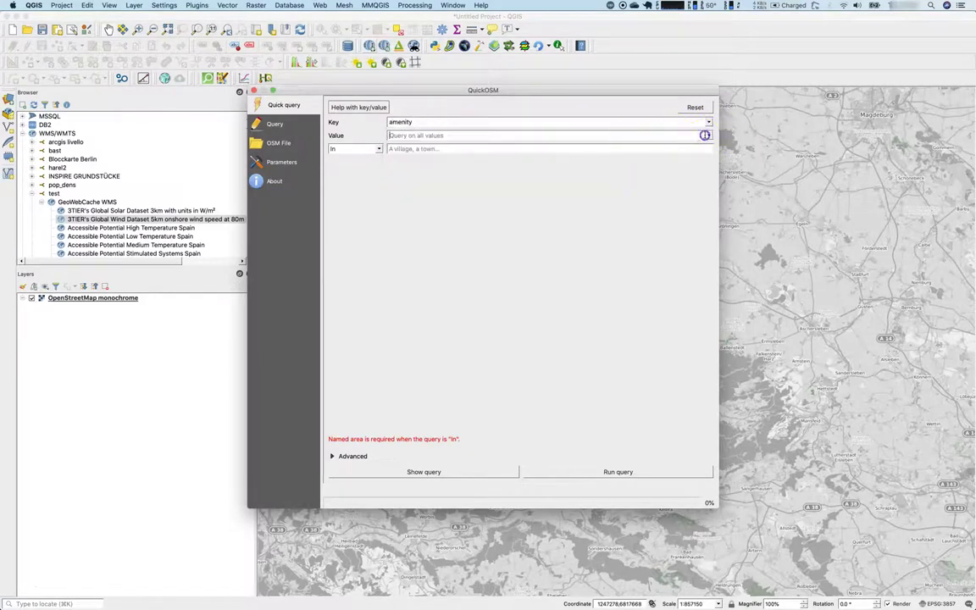
click(708, 136)
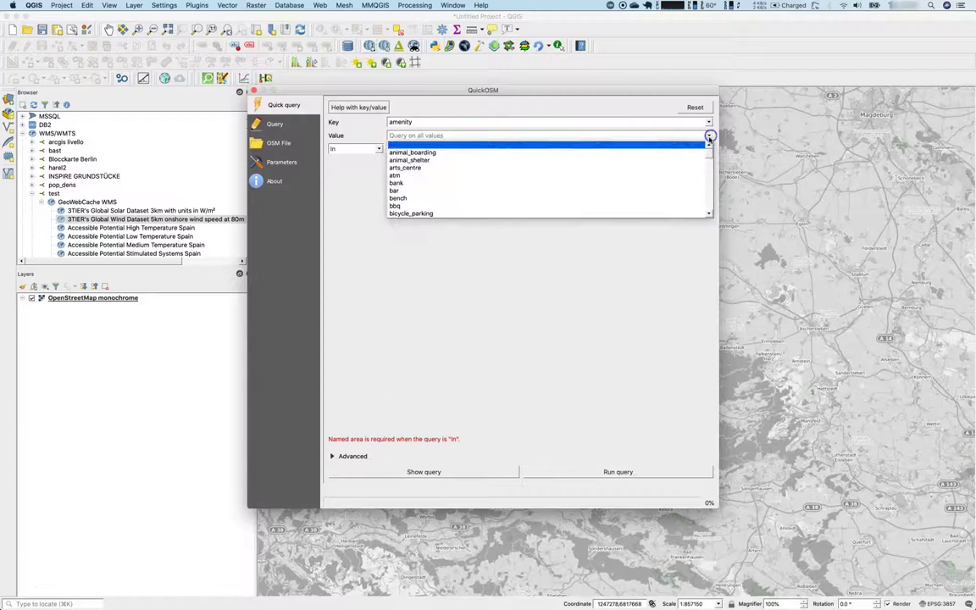
click(650, 176)
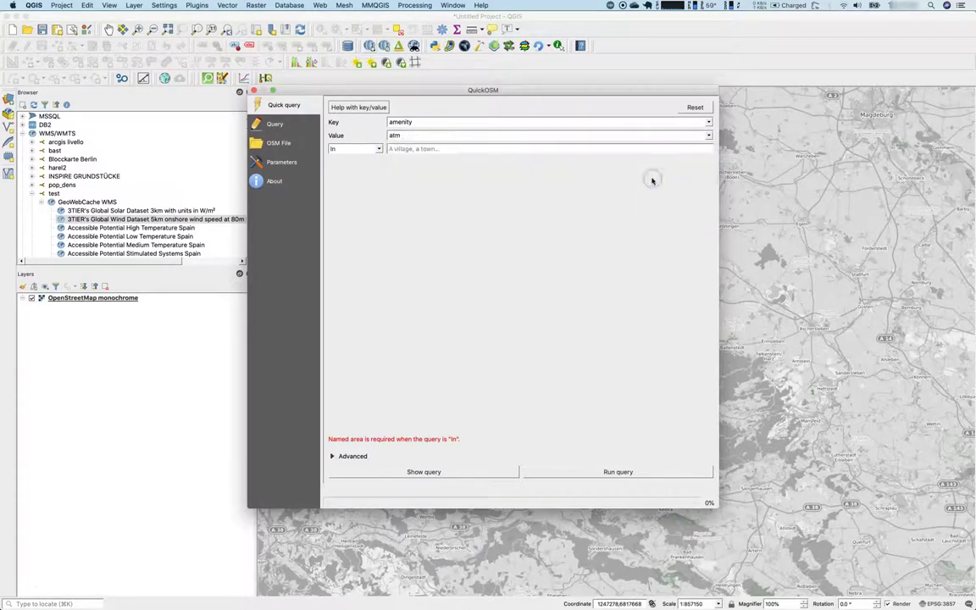
click(371, 138)
Limit the query to the Canvas Extent and expand the Advanced options.
click(356, 148)
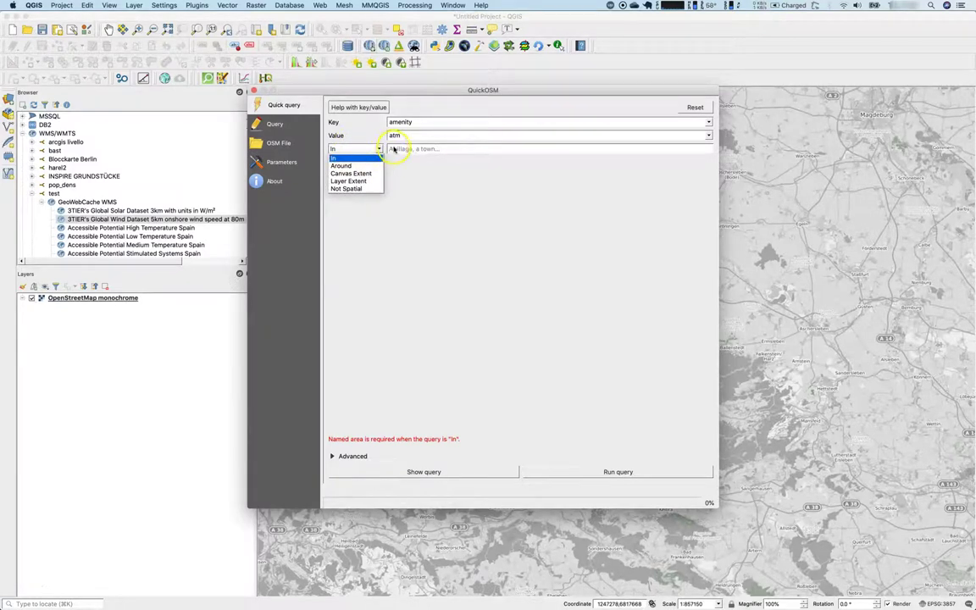
click(341, 165)
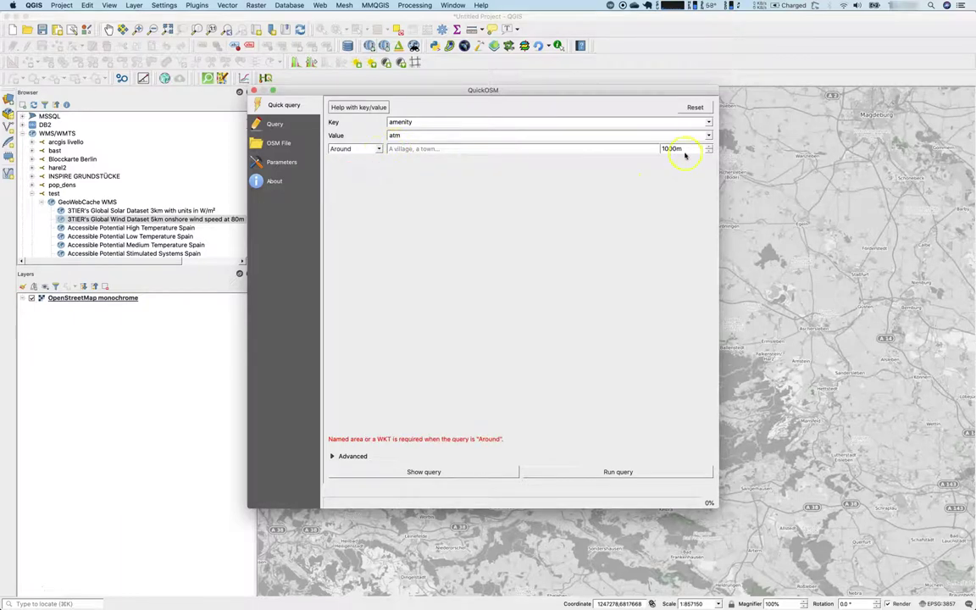
click(356, 148)
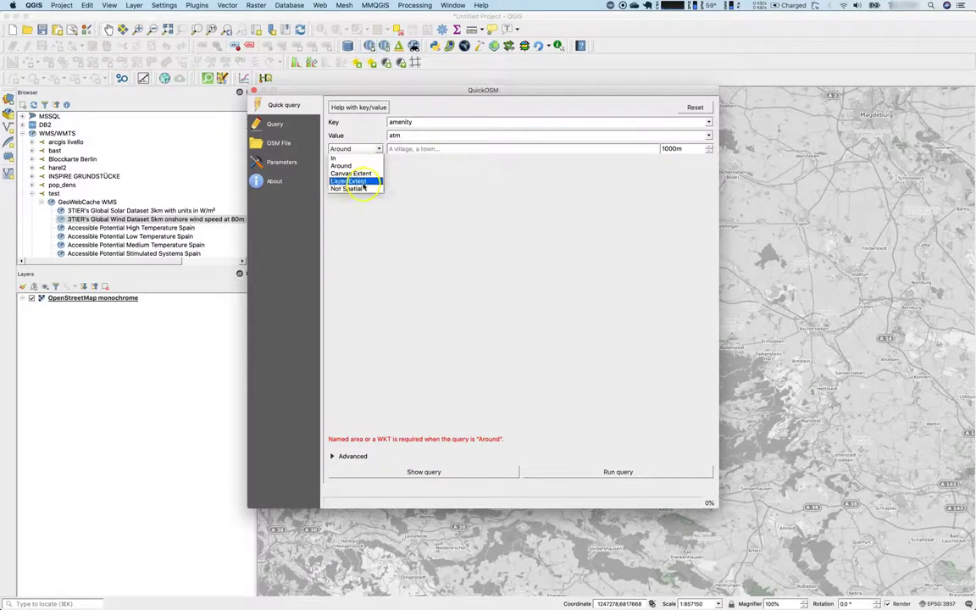
click(506, 150)
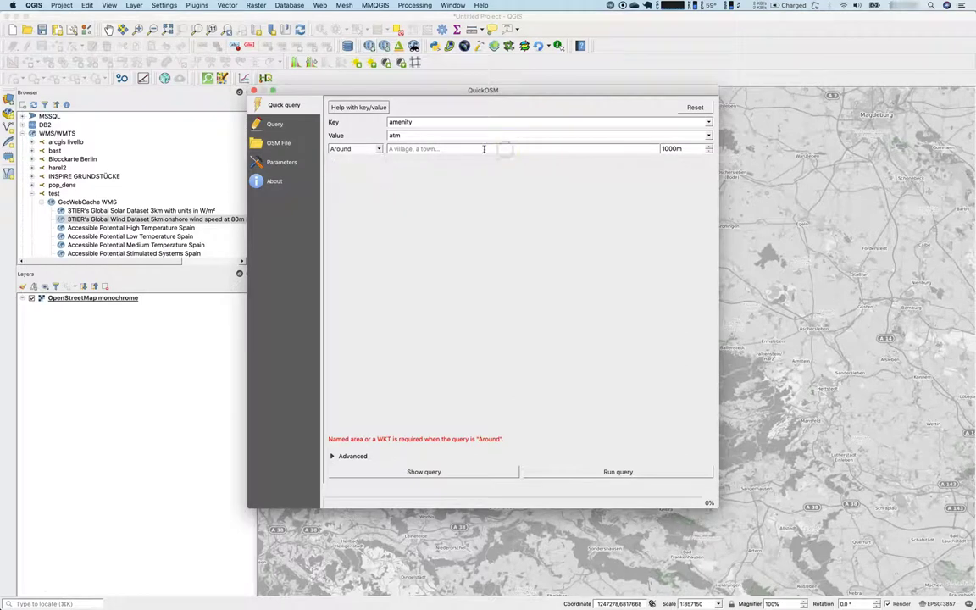
click(365, 151)
click(351, 173)
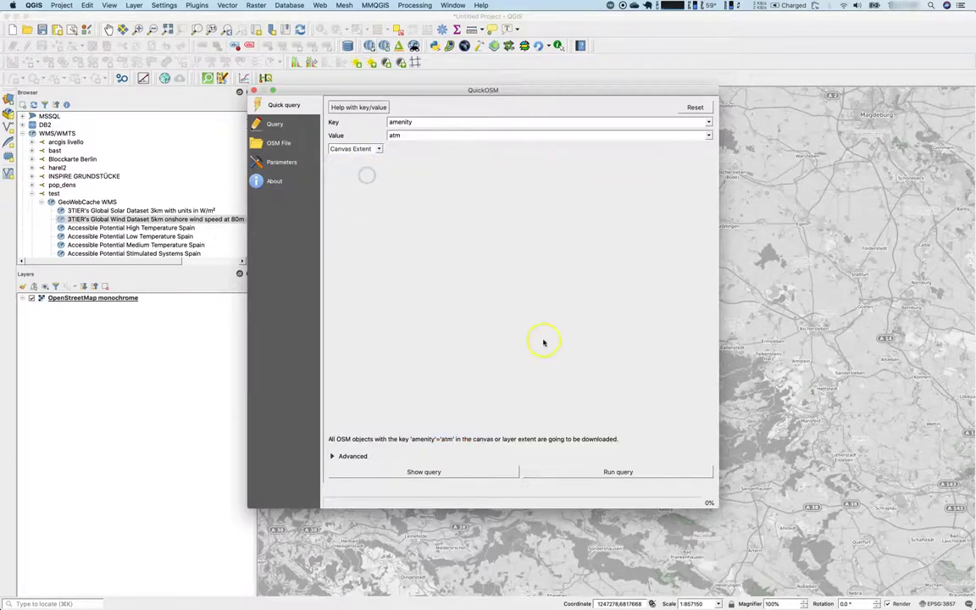
click(623, 475)
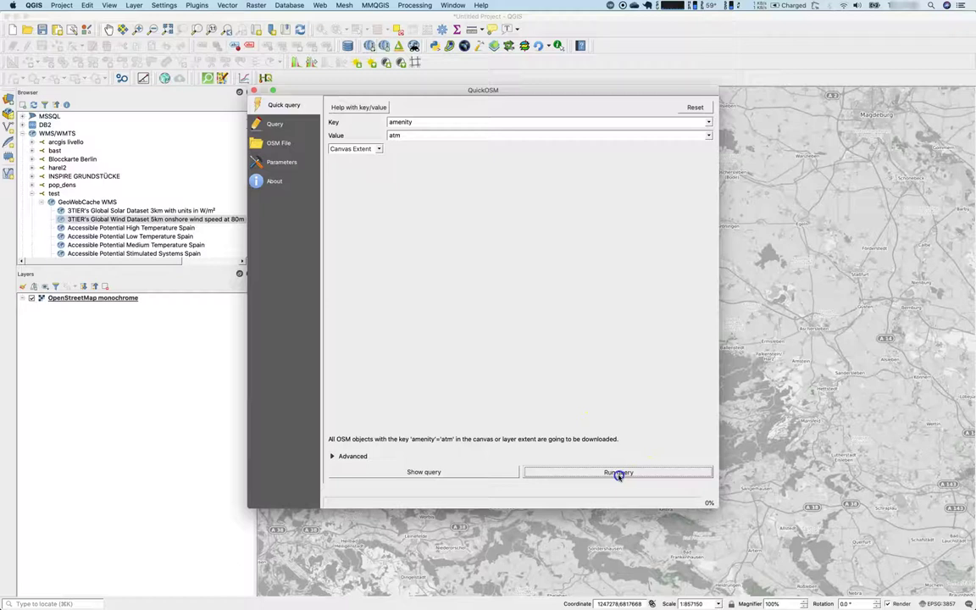
Restrict the ATM query to point output only, set a 25-second timeout, and run it.
click(344, 457)
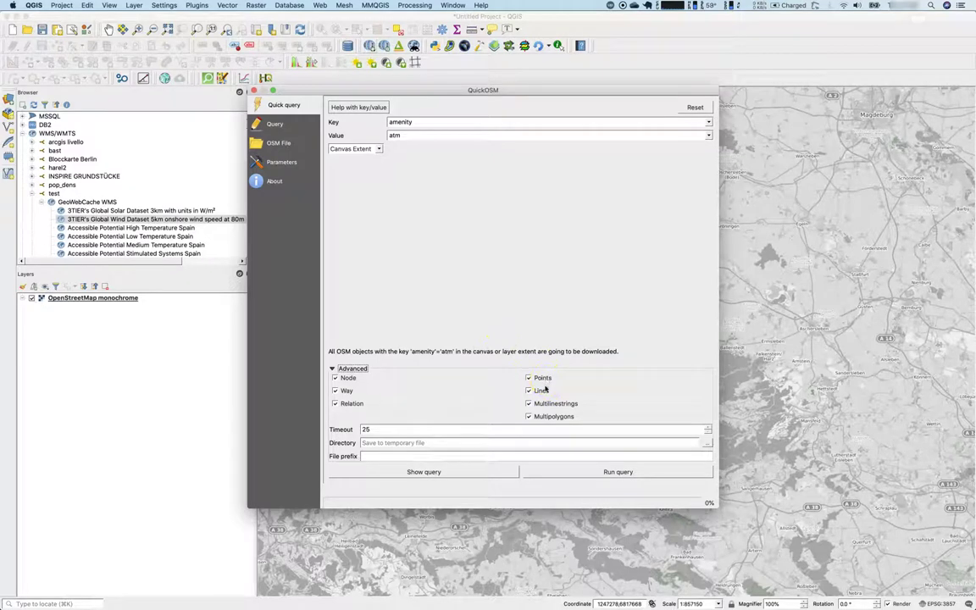
click(545, 417)
click(530, 405)
click(530, 416)
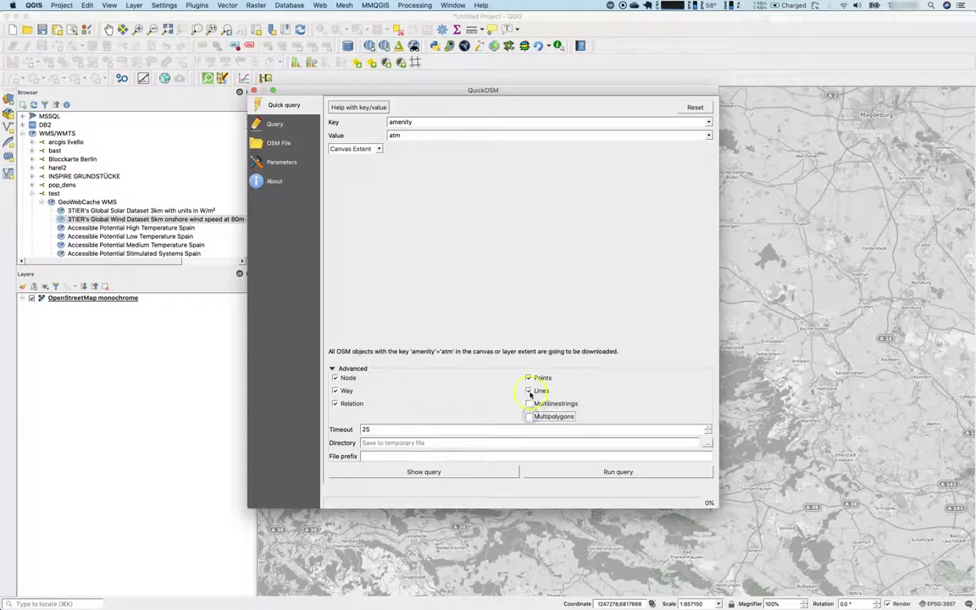
click(530, 391)
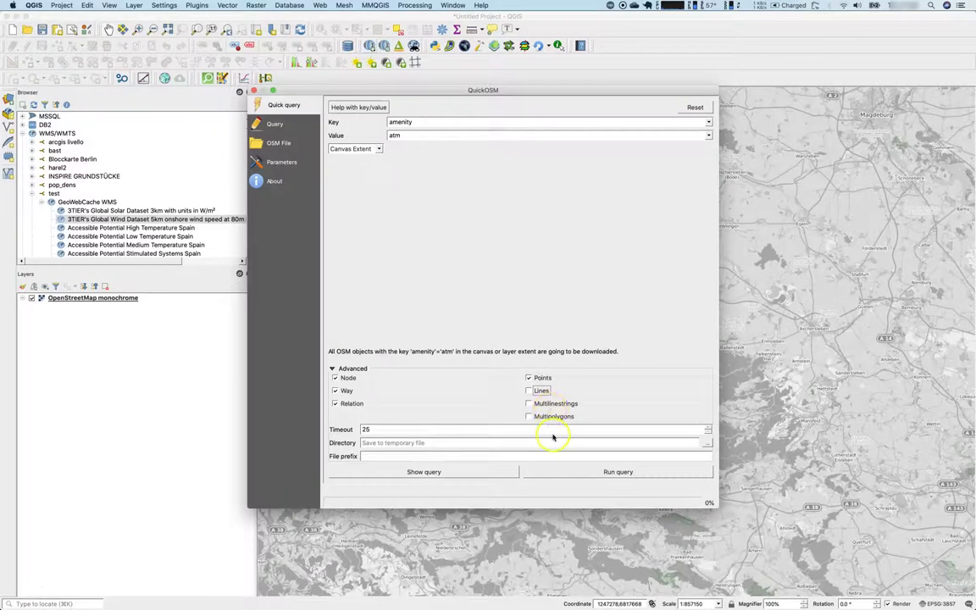
click(425, 430)
click(425, 440)
click(567, 472)
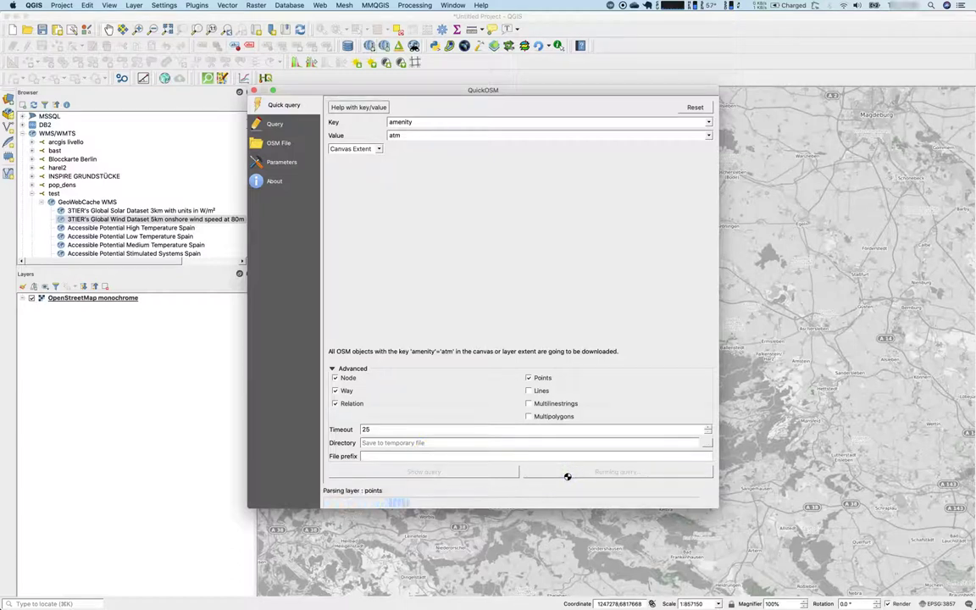
Decline saving the amenity_atm scratch layer, keeping it as a temporary layer.
click(210, 525)
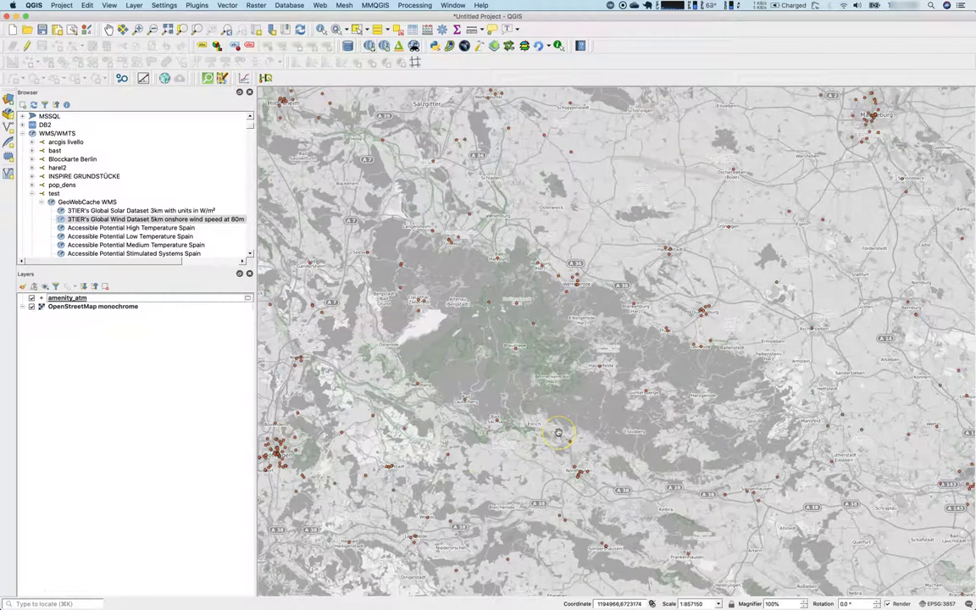
click(75, 307)
click(247, 298)
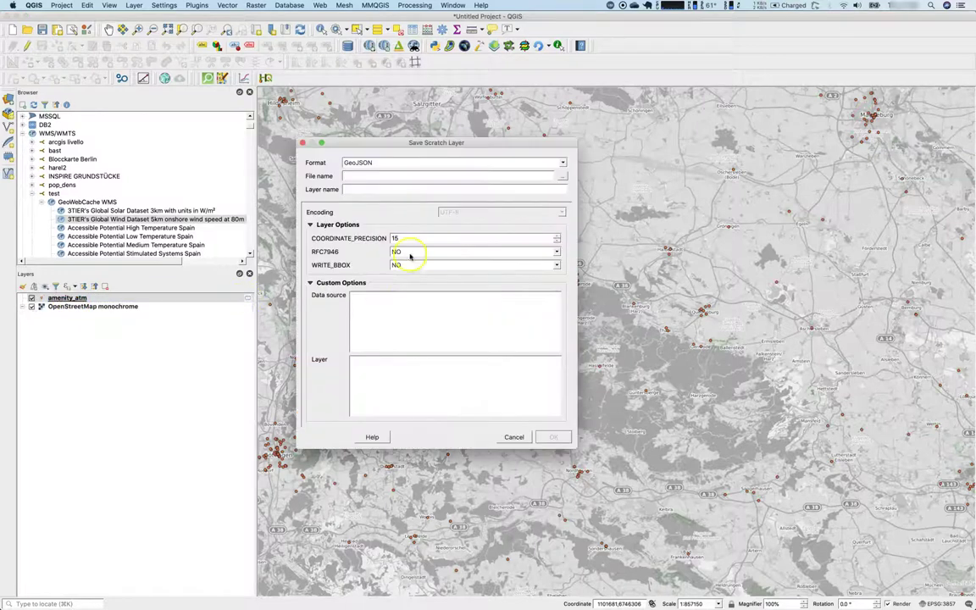
click(526, 437)
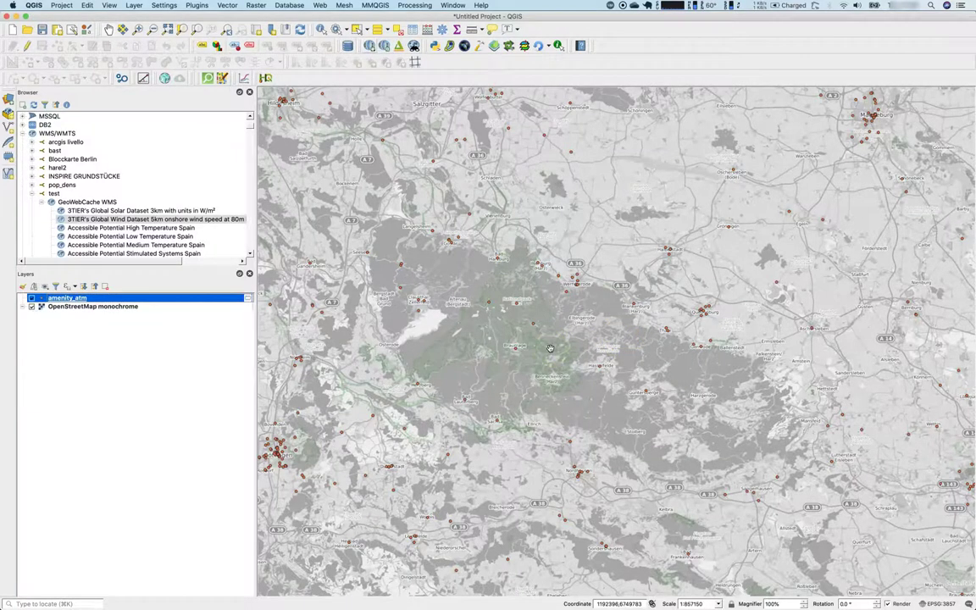
Show all open QGIS windows side by side with App Exposé.
key(super+Tab)
key(super+shift+Tab)
key(super+Tab)
Bring the QuickOSM dialog forward and launch Overpass Turbo from its Query tab.
key(Down)
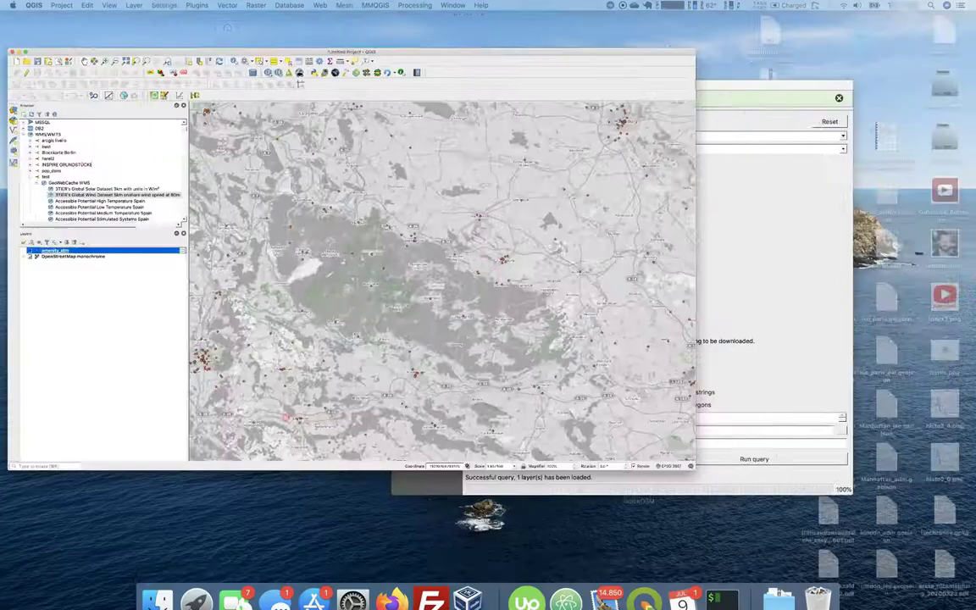
key(Return)
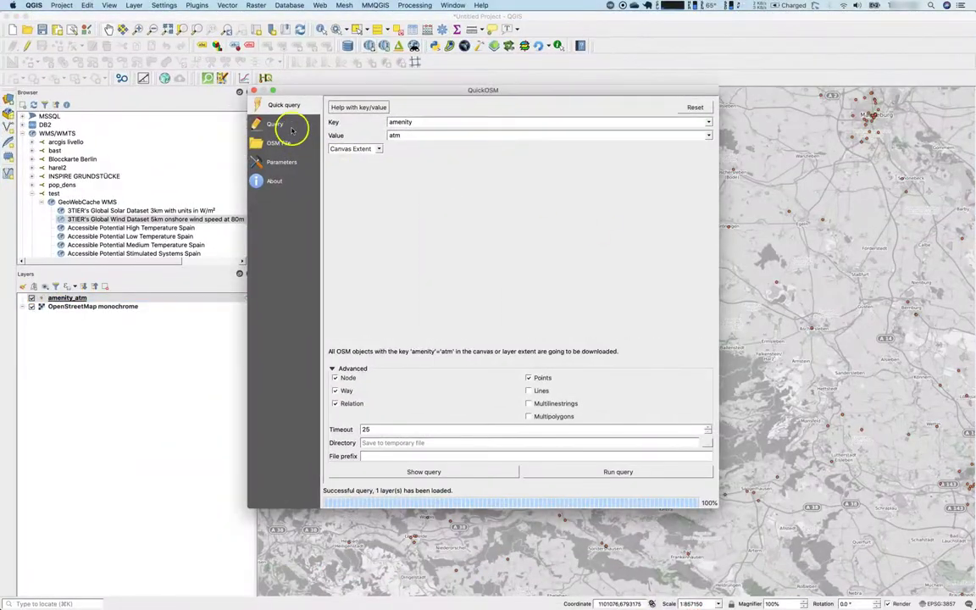
click(277, 125)
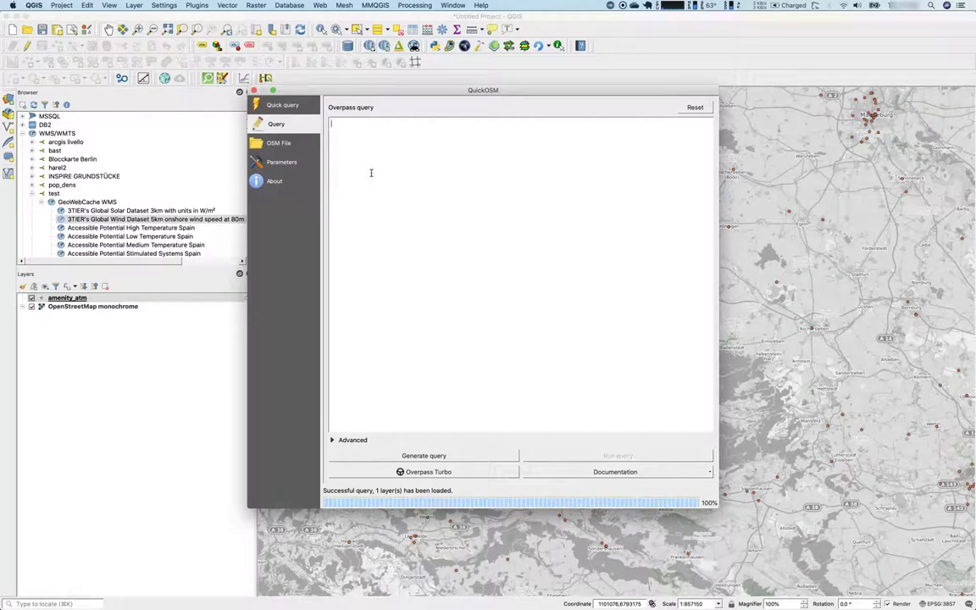
click(401, 473)
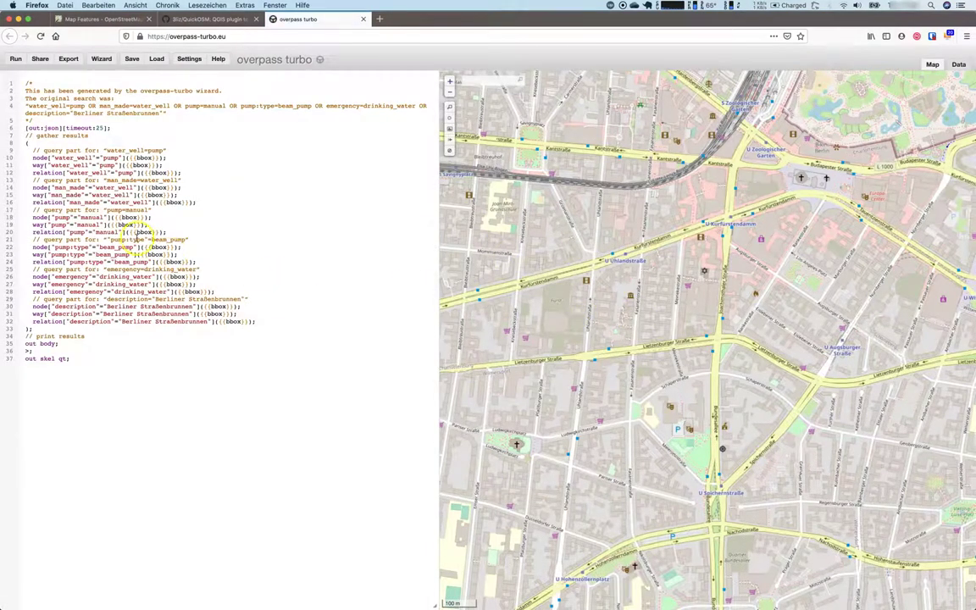
Check the Berliner Straßenbrunnen line in the query, then run the water-well query.
drag(66, 112, 156, 112)
click(157, 112)
click(16, 58)
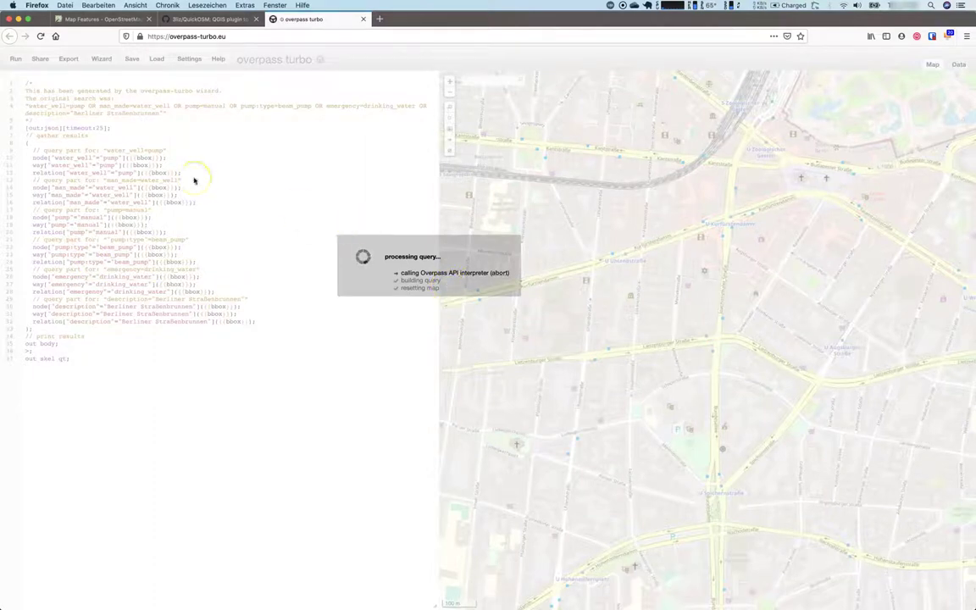
Look up the amenity=ice_cream tag on the Map Features wiki page.
click(75, 18)
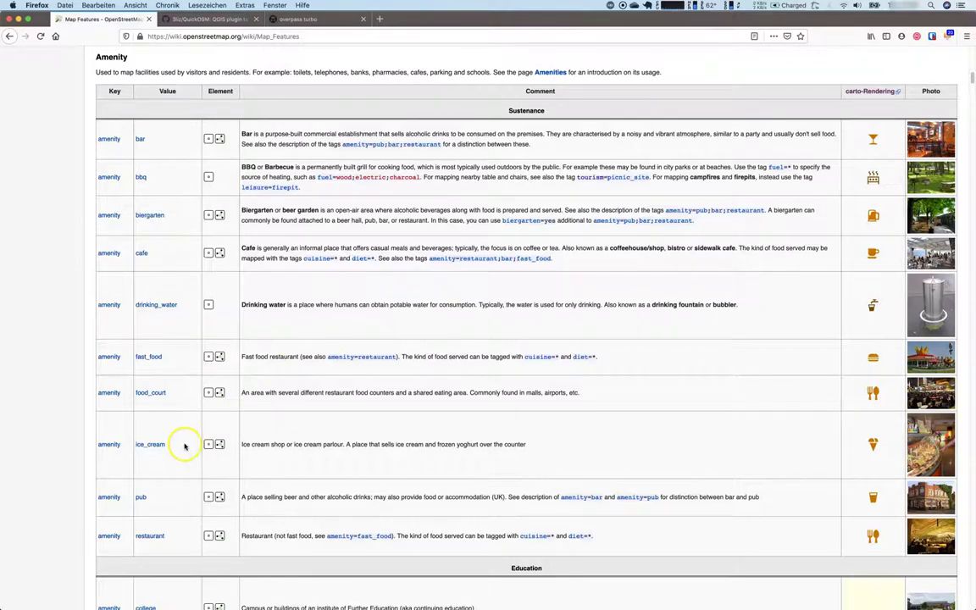
drag(182, 446, 80, 445)
click(79, 445)
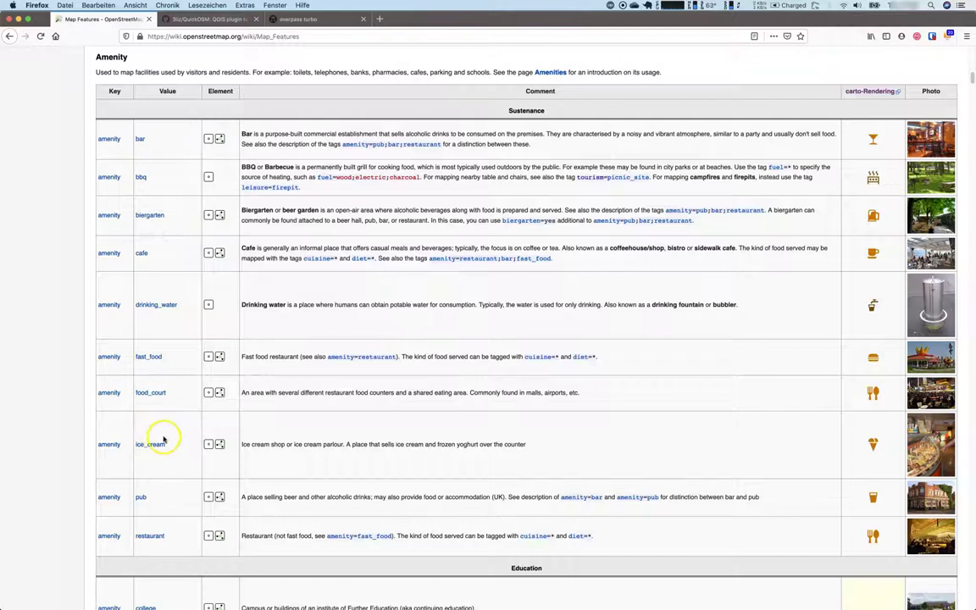
scroll(212, 430, up, 1)
scroll(215, 430, up, 5)
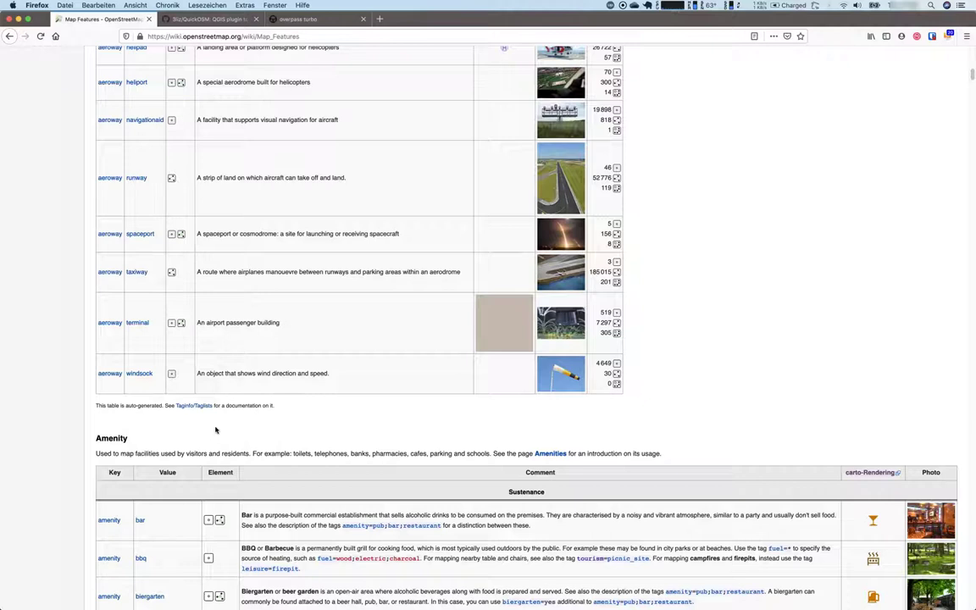
Find the amenity=atm row and read its description, then return to Overpass Turbo.
key(super+f)
text(atm)
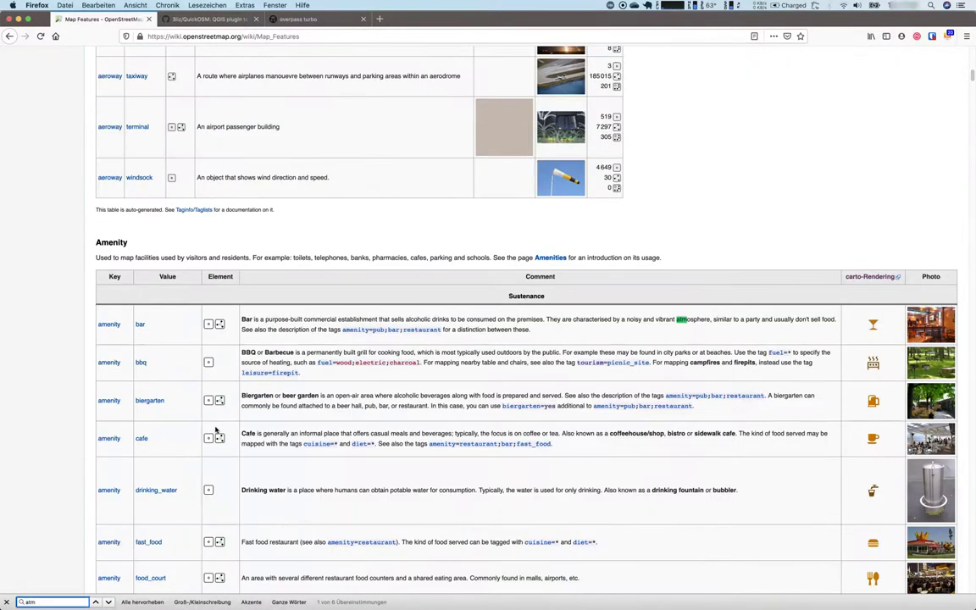
key(Return)
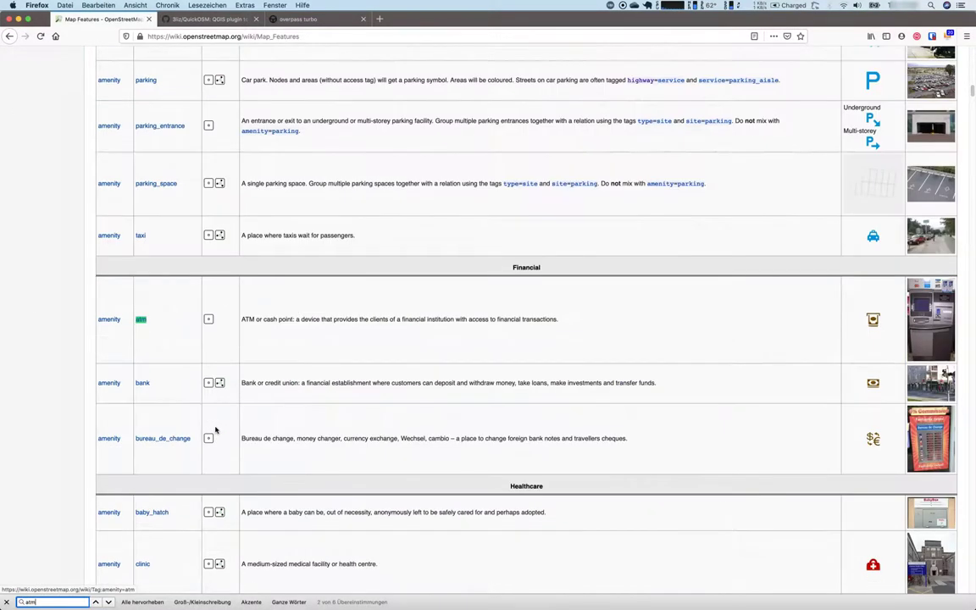
click(527, 338)
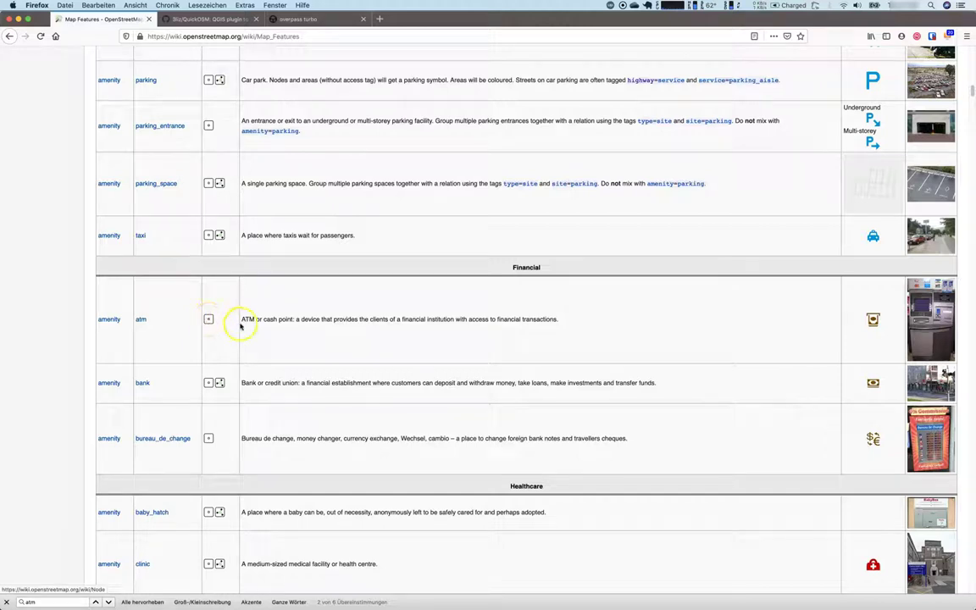
drag(242, 320, 599, 334)
click(599, 335)
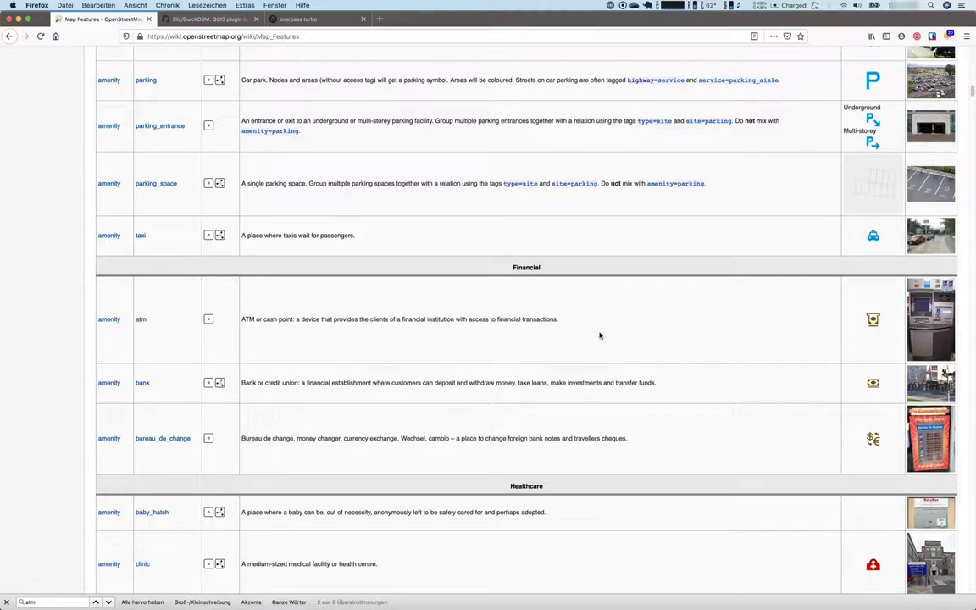
click(300, 18)
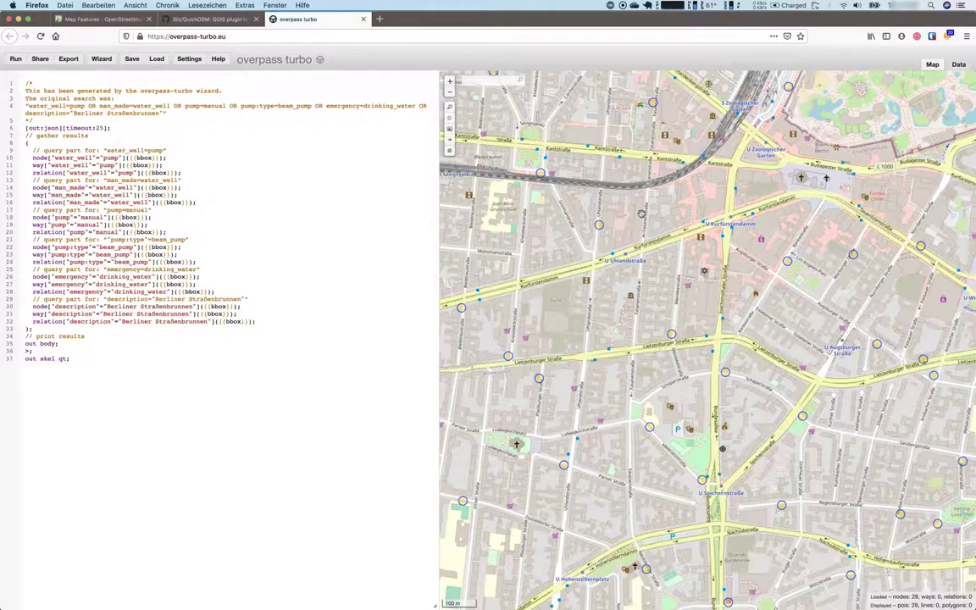
Open the tag popups of two water pump markers, closing the first before the second.
click(598, 226)
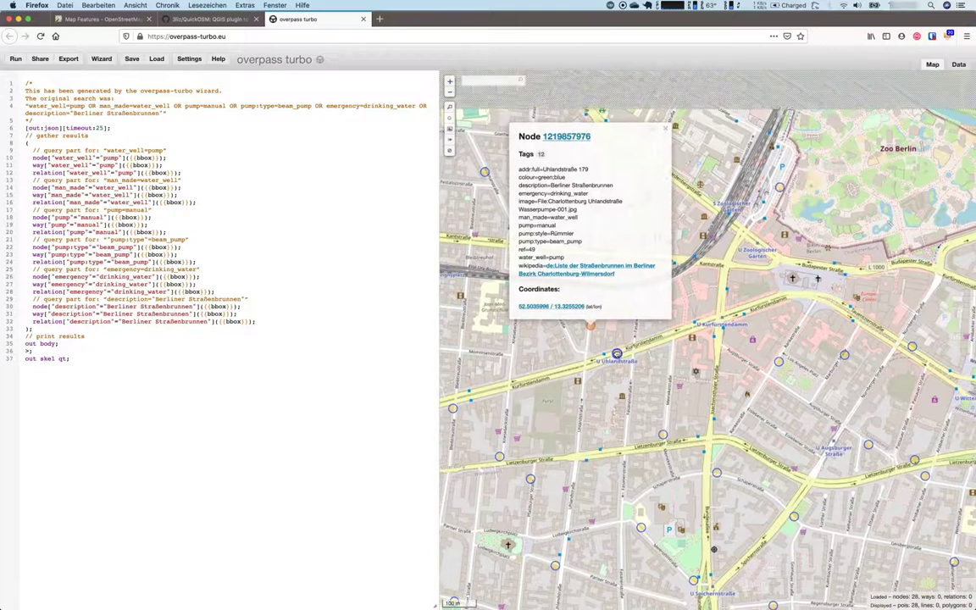
click(666, 129)
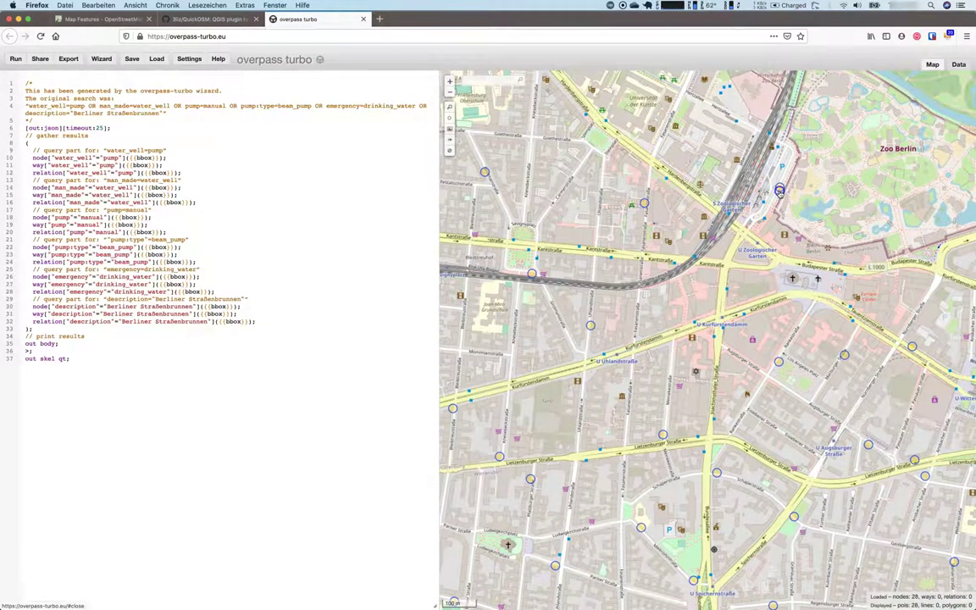
click(779, 188)
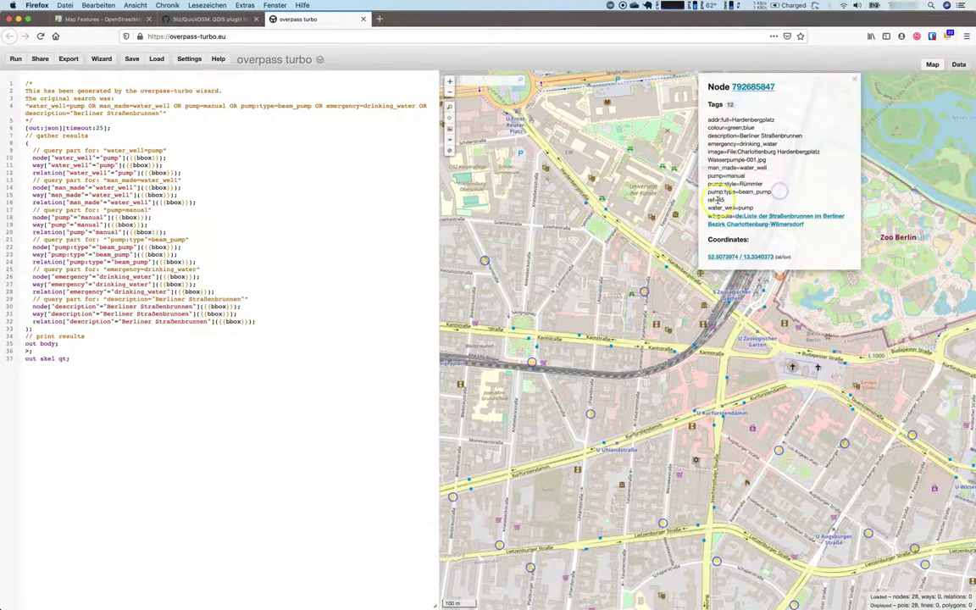
Select the full Harz ice_cream Overpass query text in Atom.
click(197, 20)
key(super+Tab)
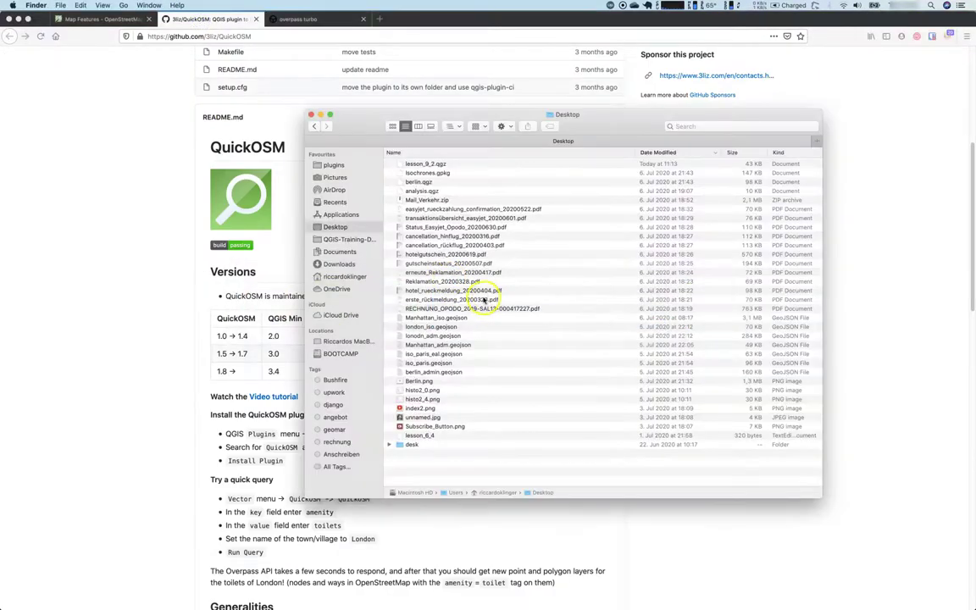
key(super+Tab)
key(super+Tab)
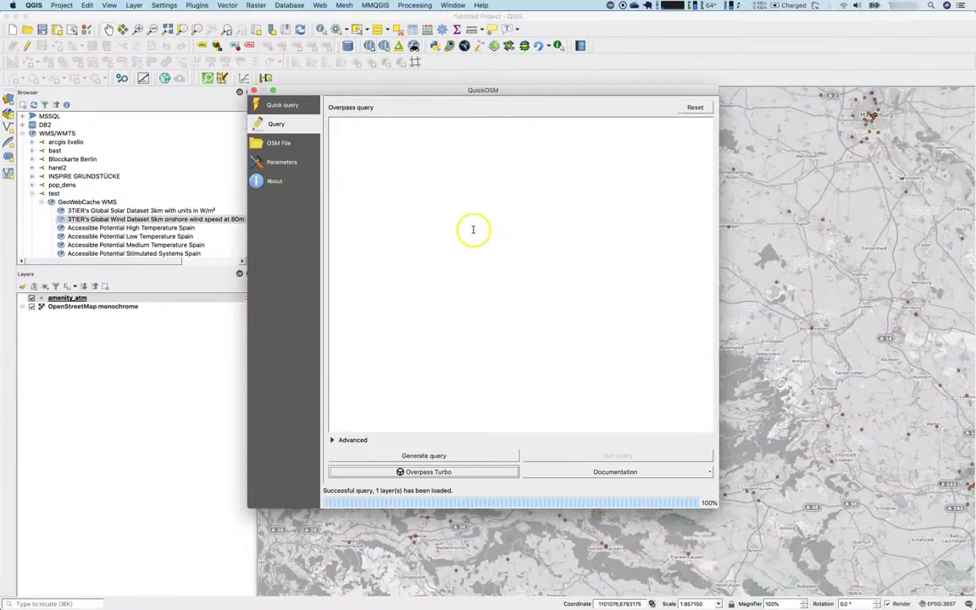
key(super+Tab)
key(super+Tab)
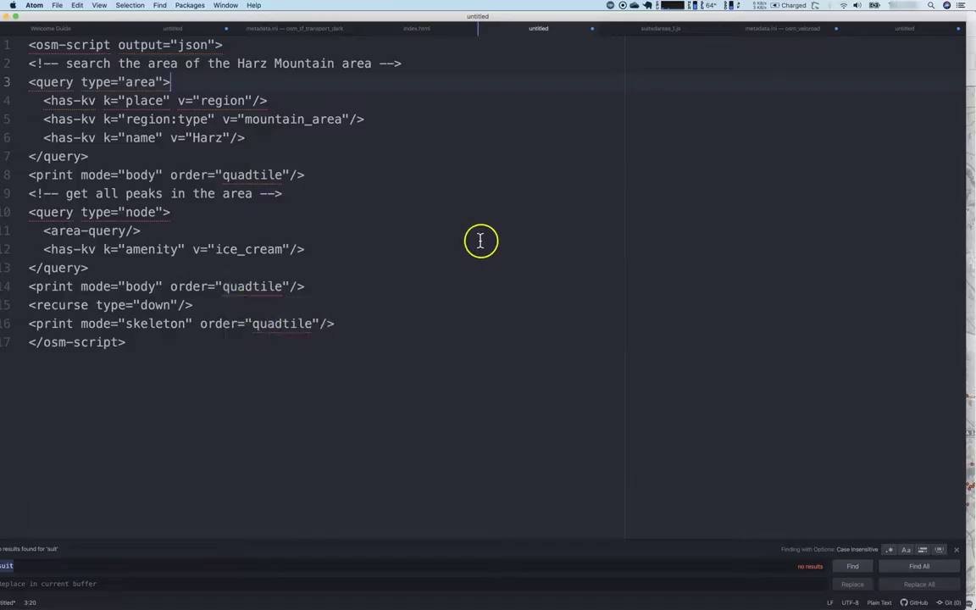
click(381, 333)
key(super+a)
key(super+c)
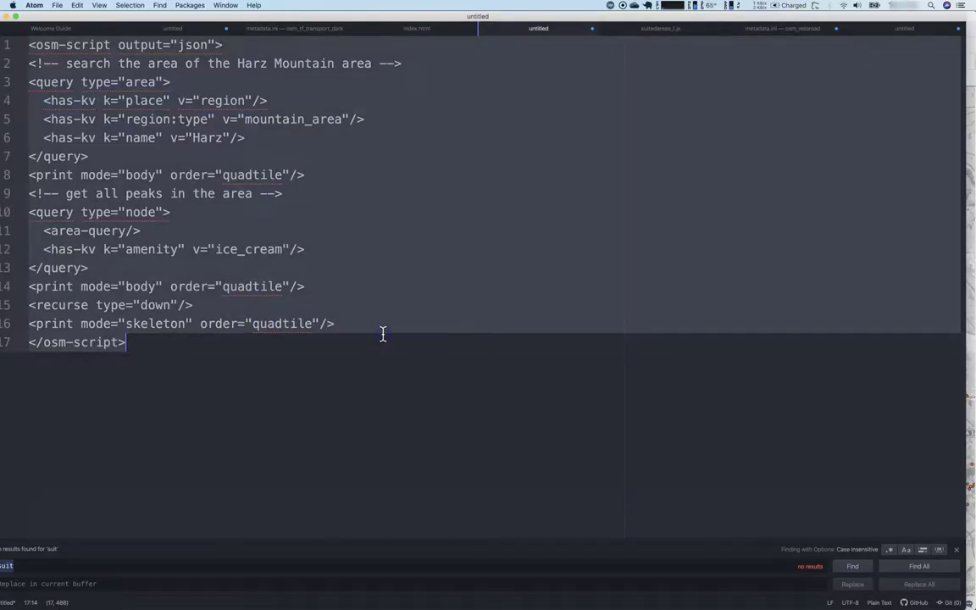
Switch back to QGIS and place the caret in QuickOSM's empty custom query box.
key(super+Tab)
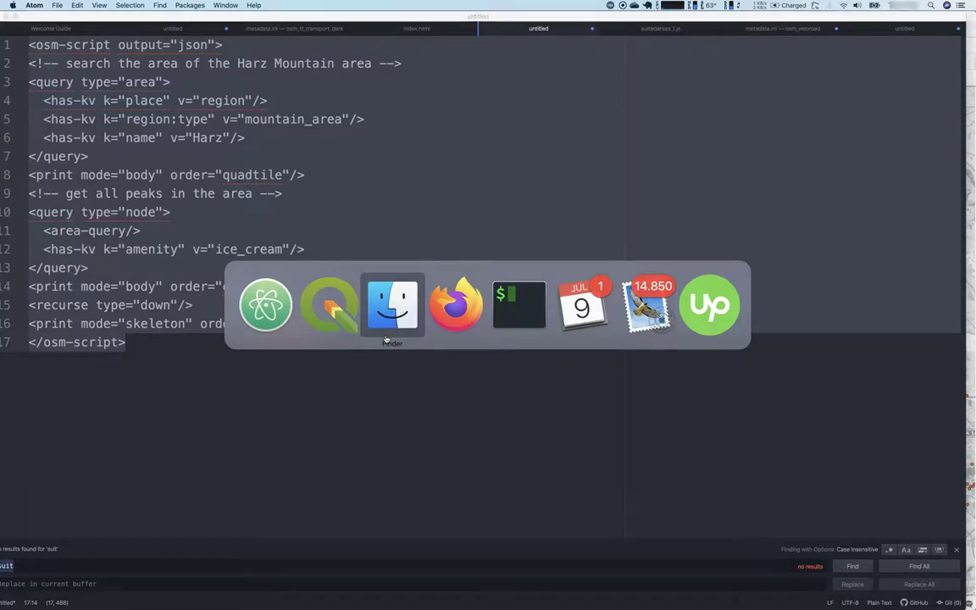
key(super+Tab)
key(super+Tab)
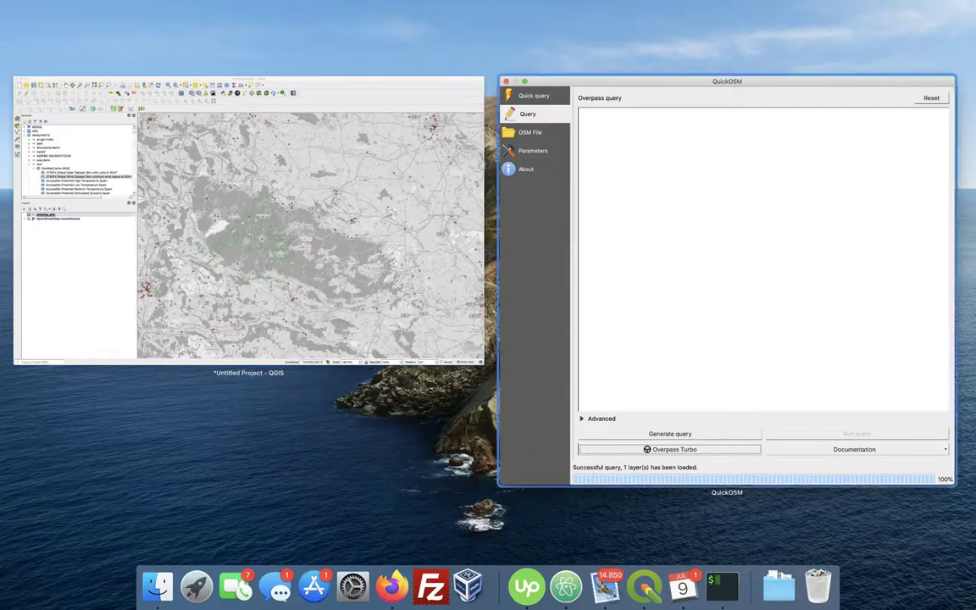
click(458, 183)
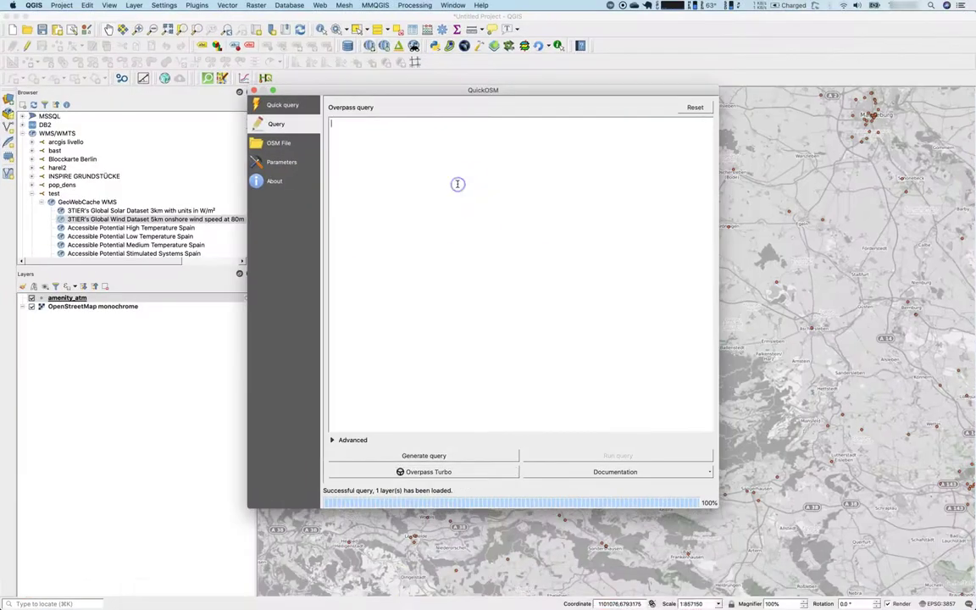
key(super+v)
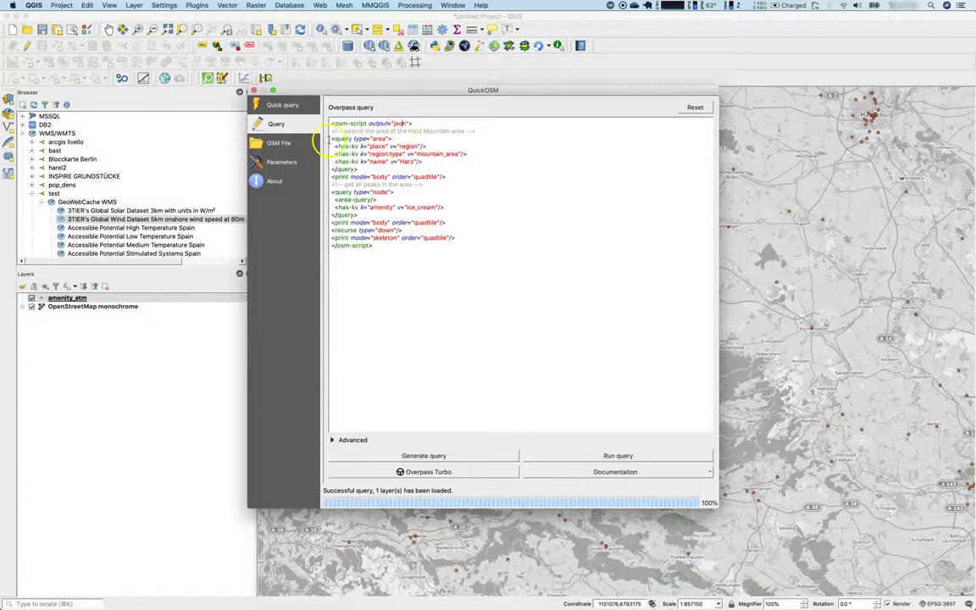
drag(332, 138, 450, 169)
click(450, 169)
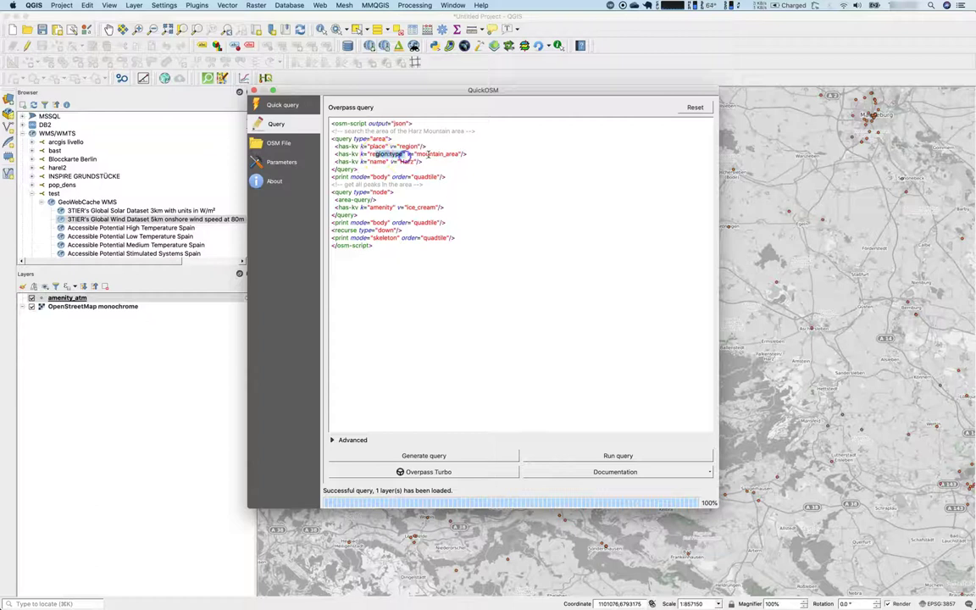
double_click(435, 154)
click(413, 163)
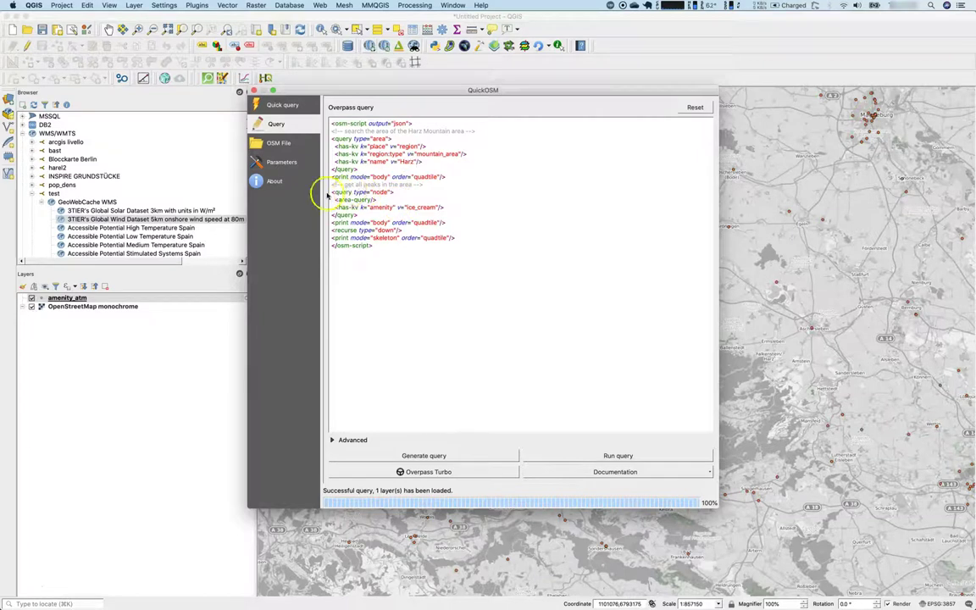
double_click(342, 200)
click(385, 186)
drag(370, 192, 385, 199)
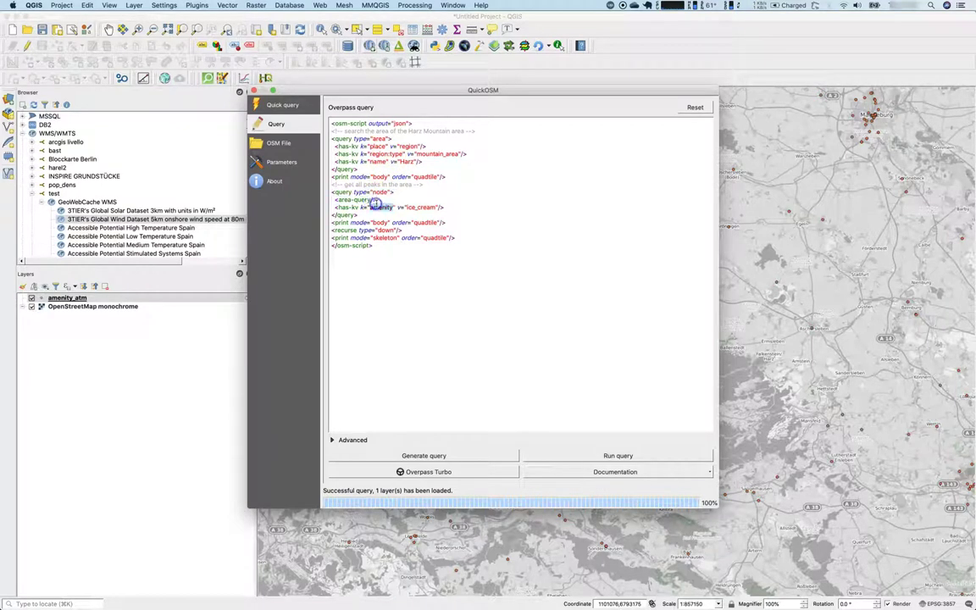
click(374, 201)
drag(370, 208, 397, 208)
click(371, 191)
Run the QuickOSM ice cream query to download ice cream points.
click(578, 457)
click(367, 439)
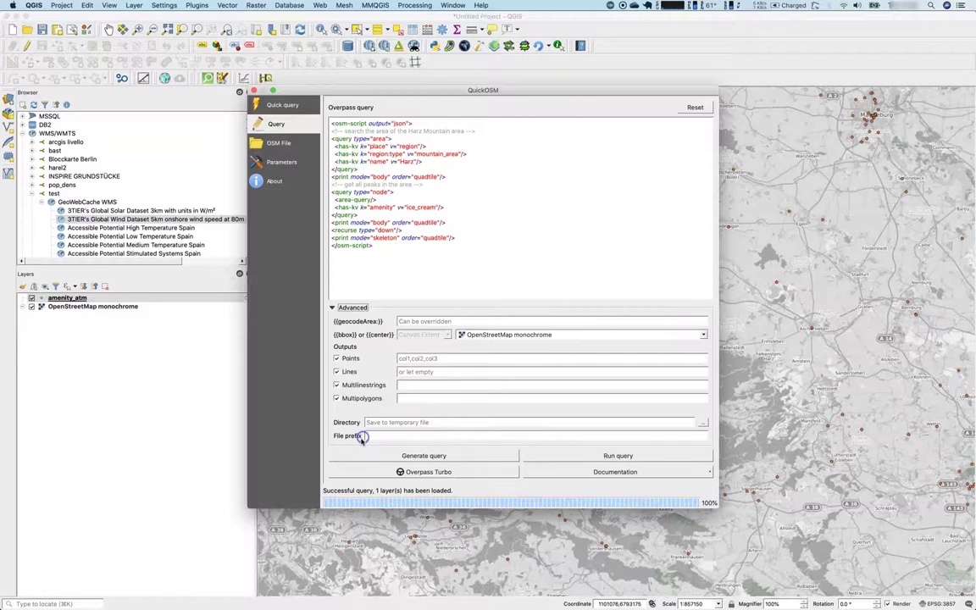
click(357, 308)
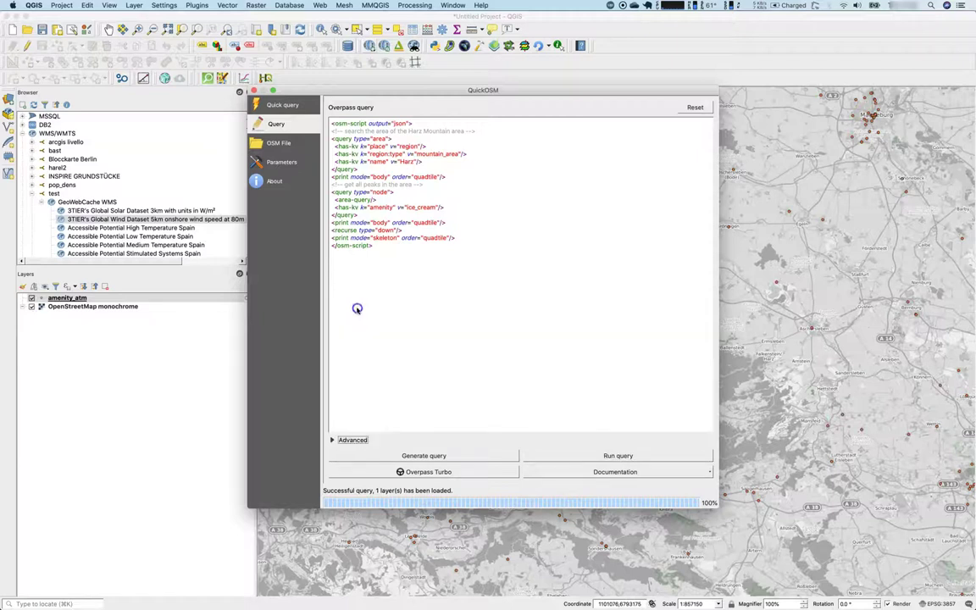
click(635, 455)
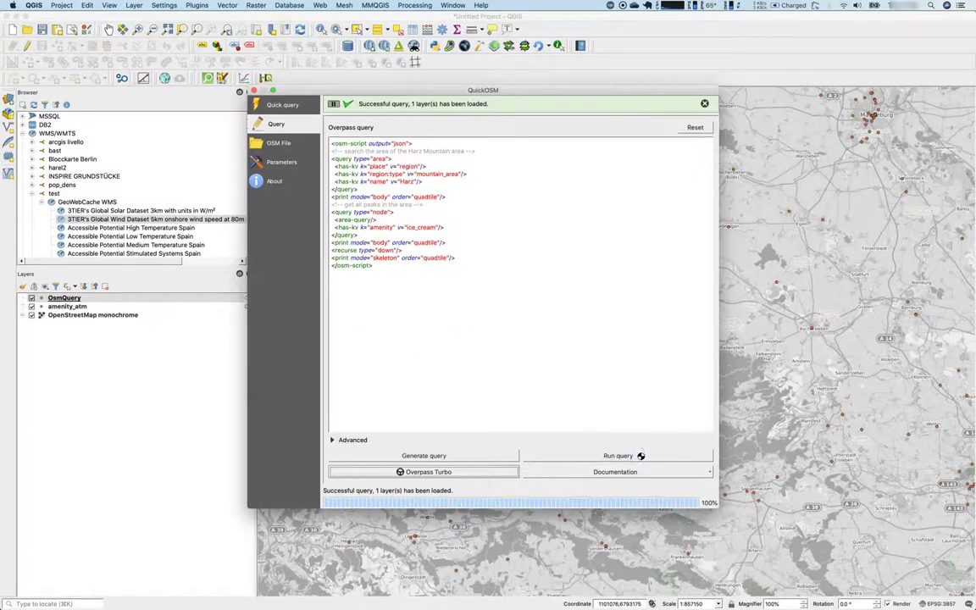
Rename the new OsmQuery layer to 'amenity_icecream'.
click(70, 355)
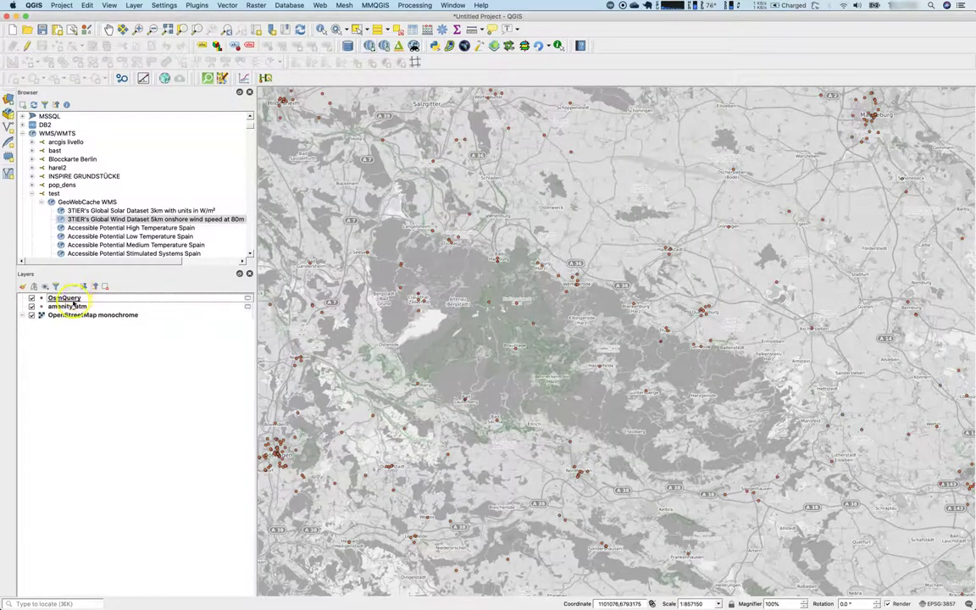
right_click(73, 300)
click(107, 366)
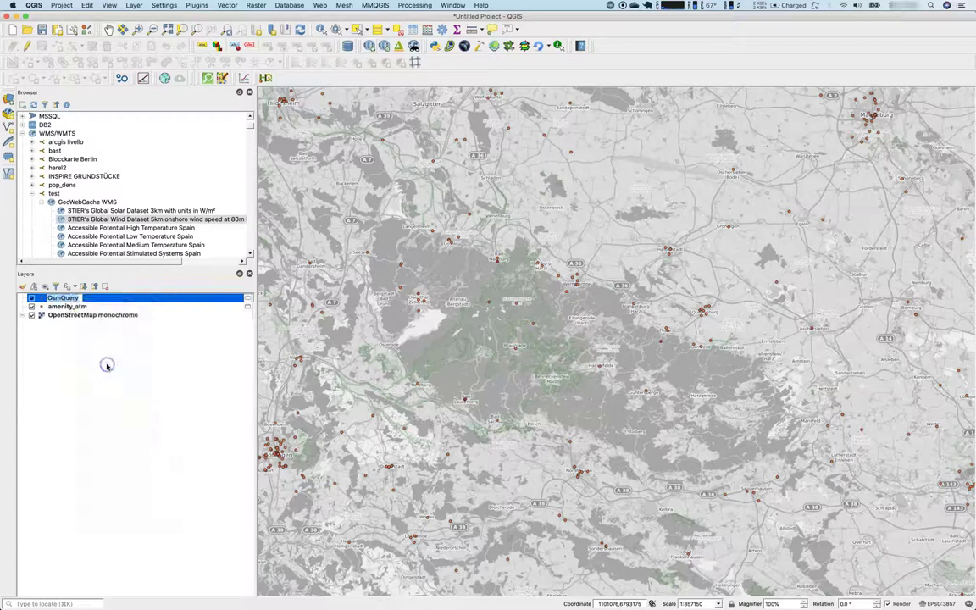
text(amenity_icecream)
click(107, 366)
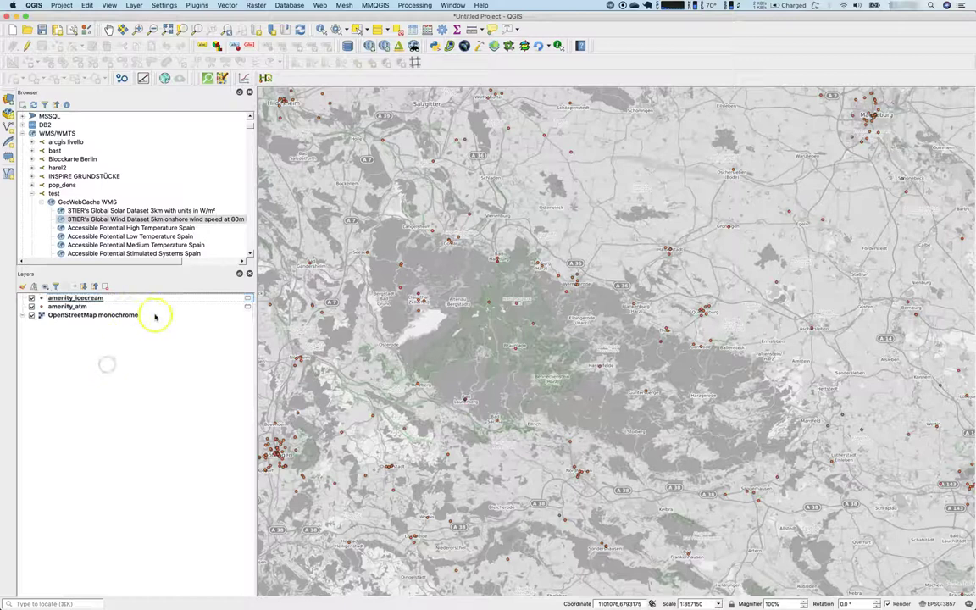
click(31, 306)
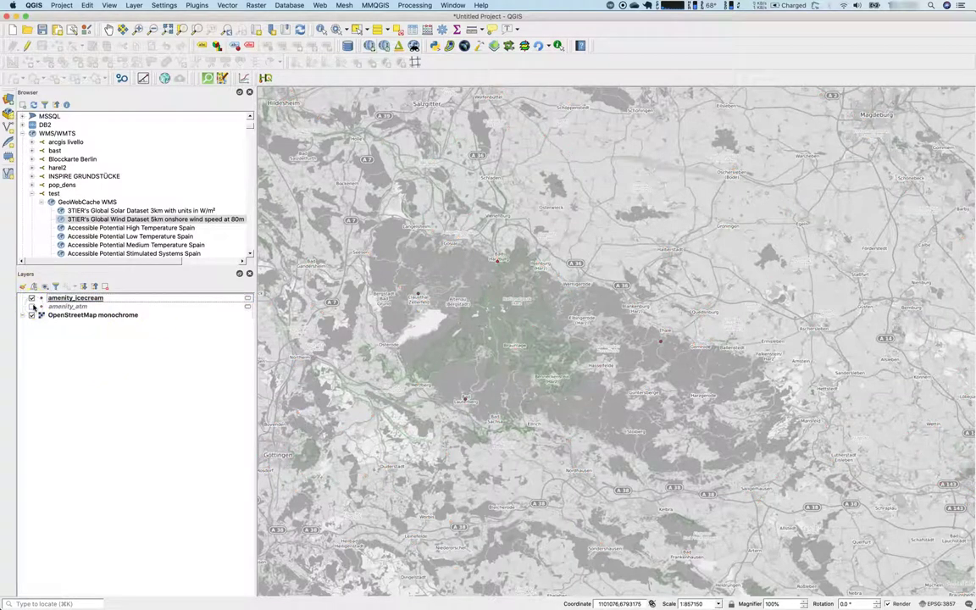
click(32, 306)
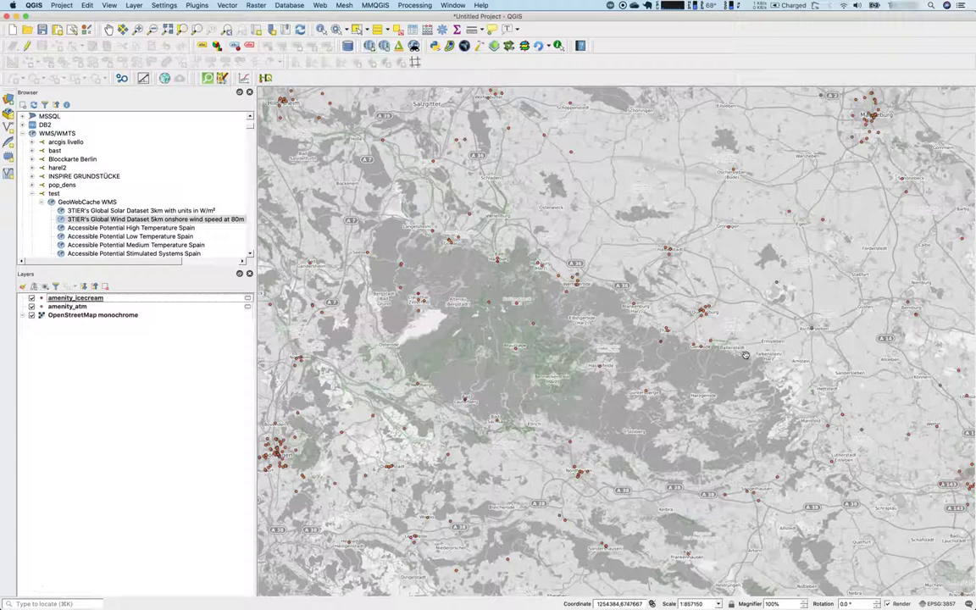
Bring the QuickOSM window forward and show its About page listing contributors and the GPL licence.
key(super+Tab)
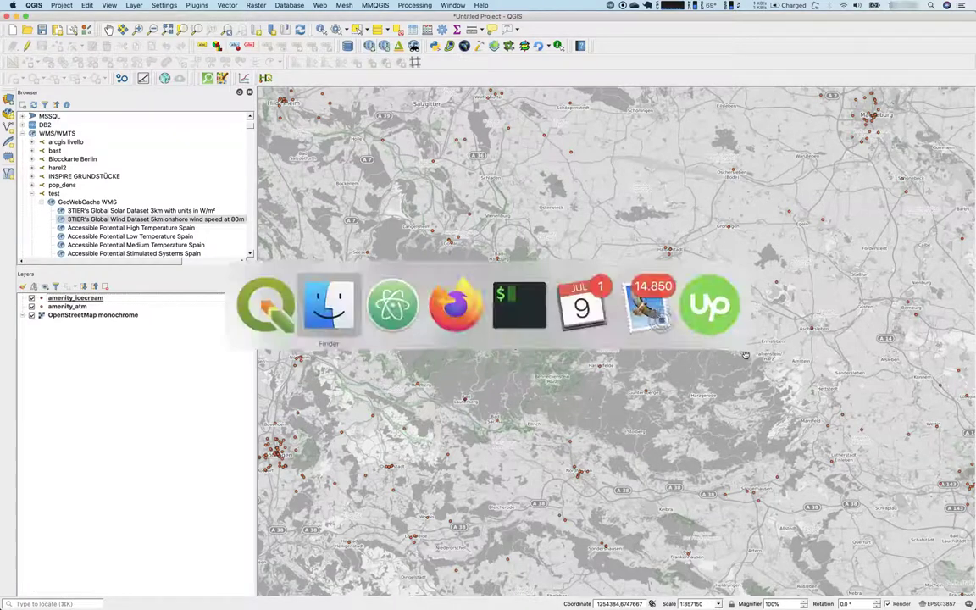
key(super+Tab)
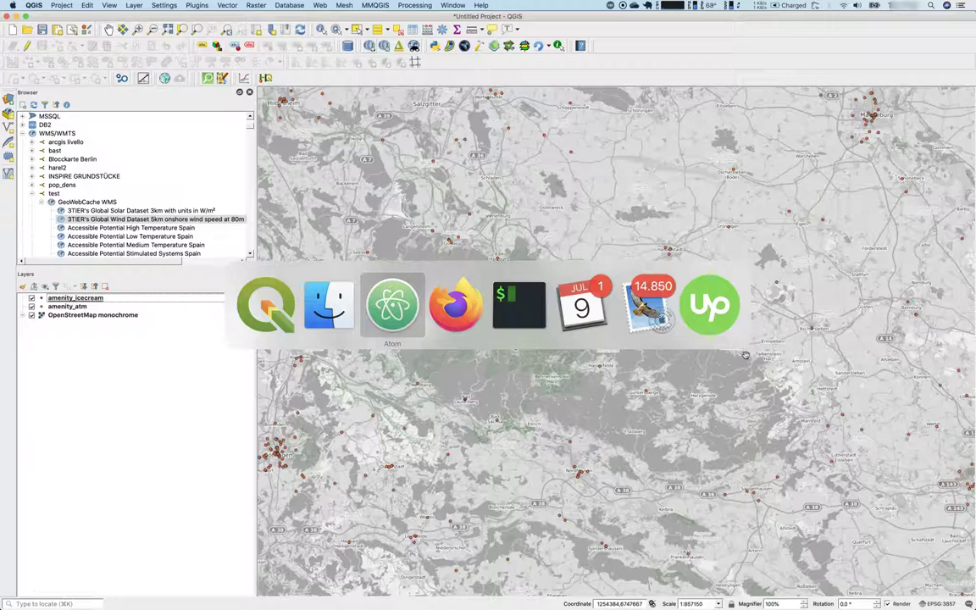
key(super+shift+Tab)
key(super+shift+Tab)
key(ctrl+Down)
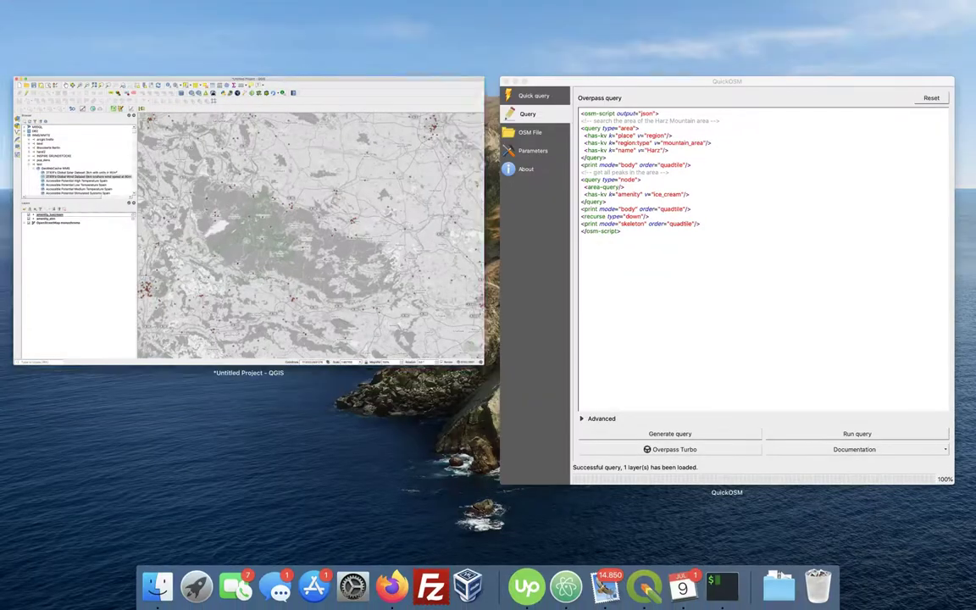
click(730, 305)
click(277, 143)
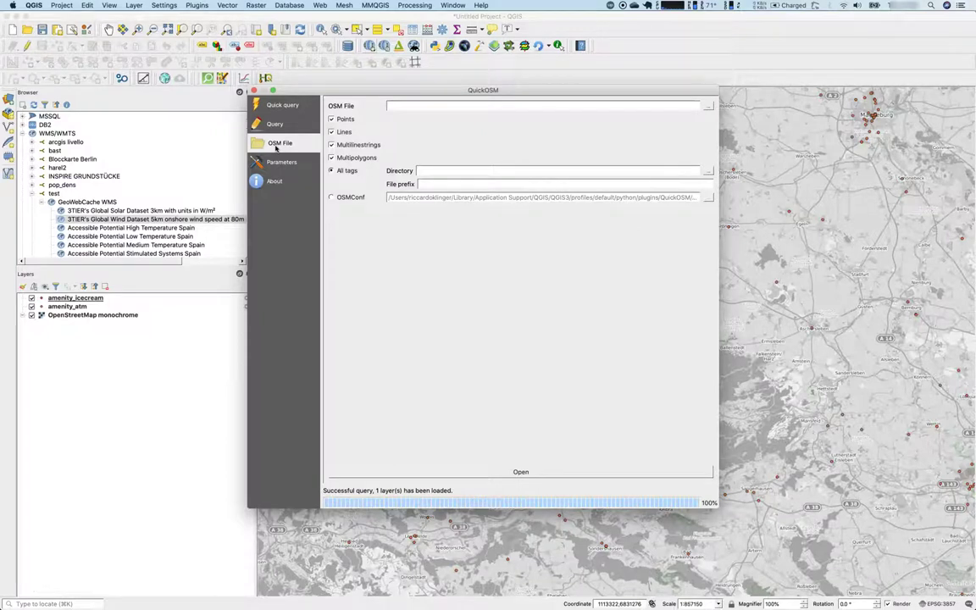
click(275, 181)
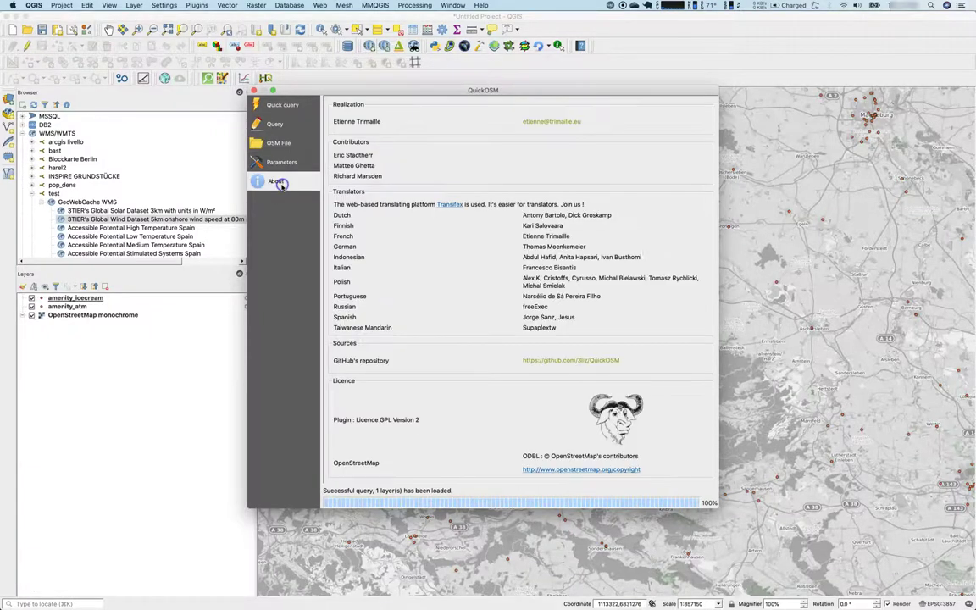
Open the github.com/3liz/QuickOSM repository link from the About page in Firefox.
click(571, 359)
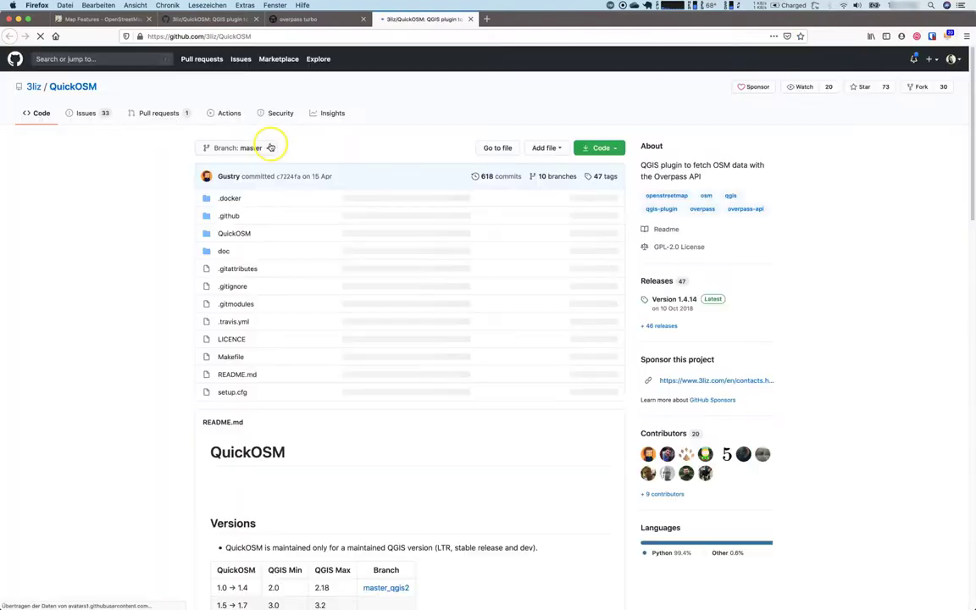